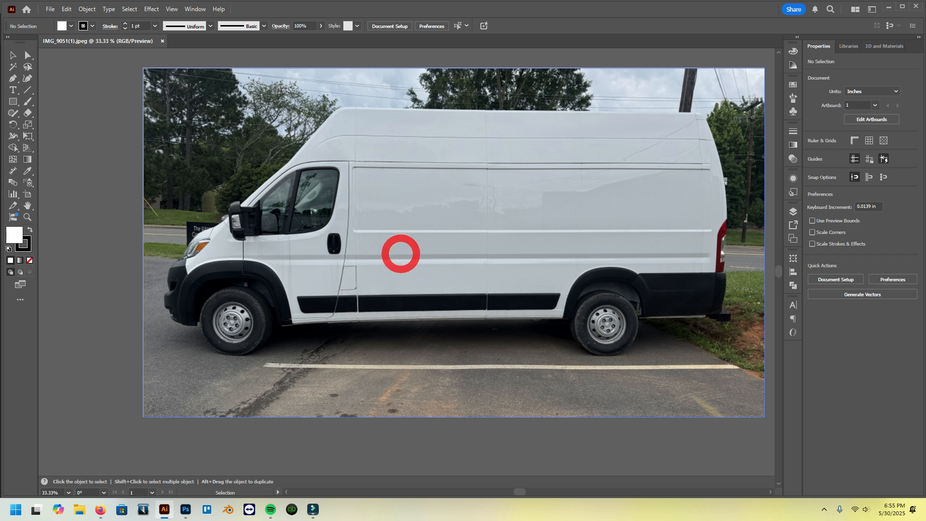
Select the van photo on the artboard, copy it, and switch to Photoshop.
click(437, 248)
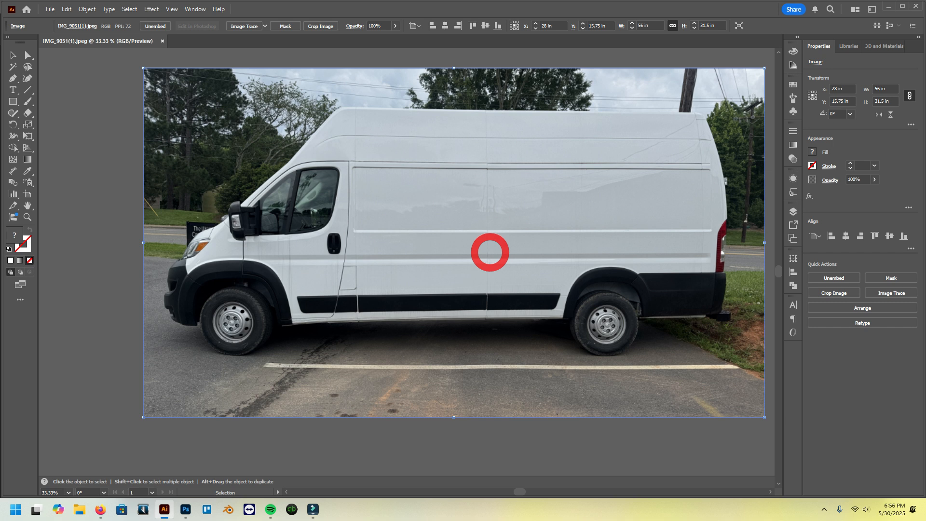
drag(483, 264, 472, 263)
key(ctrl+c)
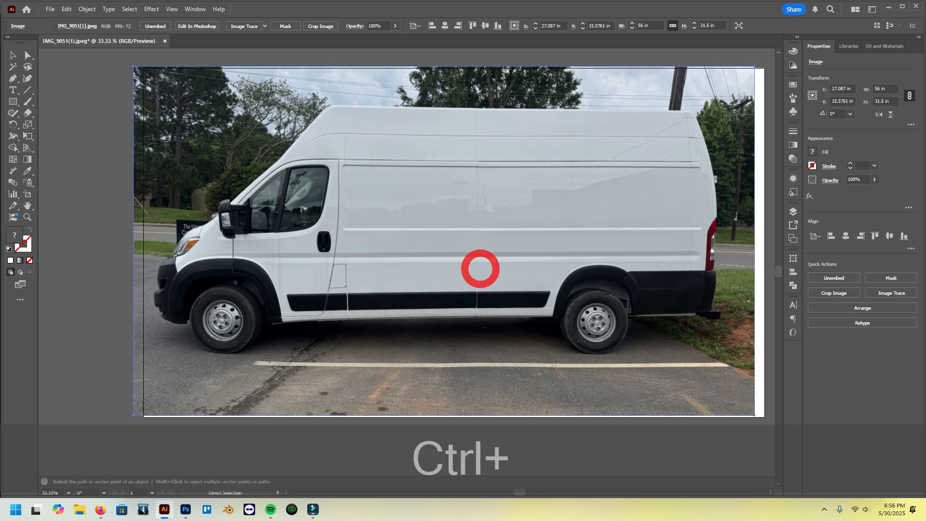
click(186, 509)
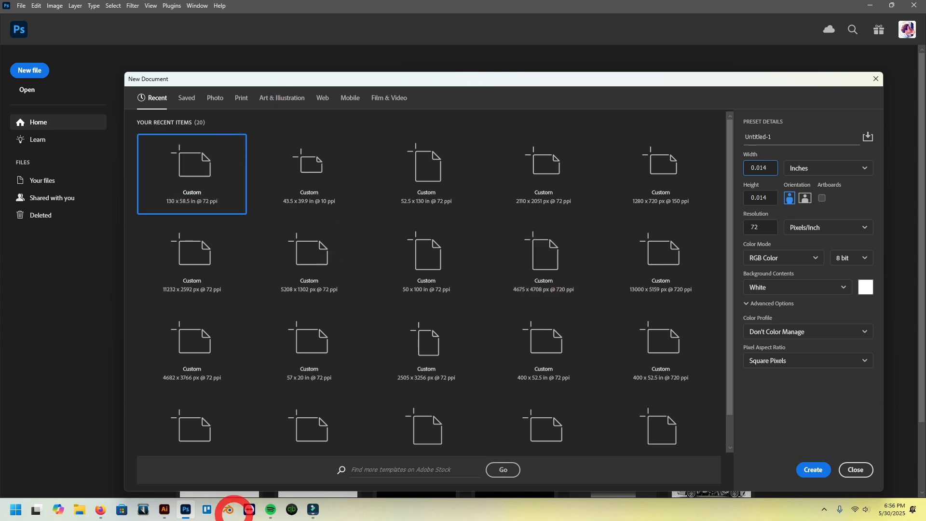
click(164, 509)
click(186, 509)
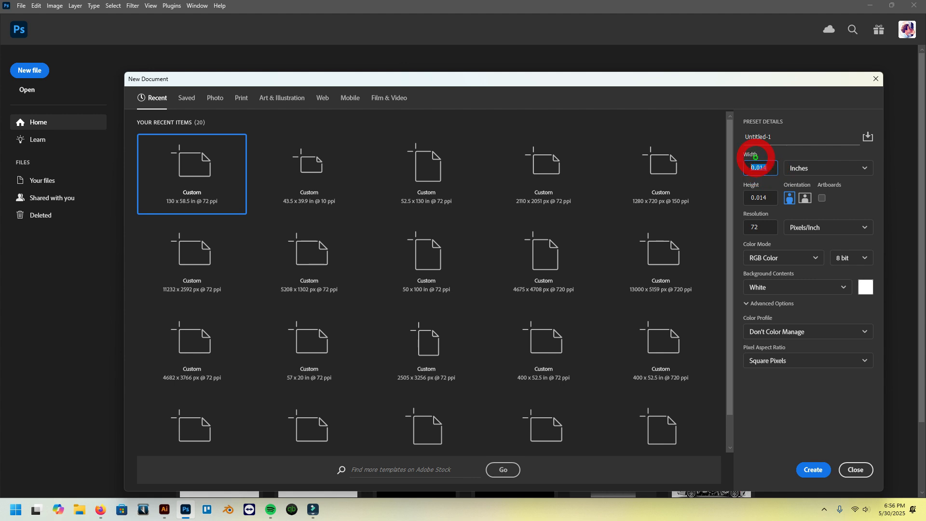
Create a new document 148 inches wide and 120 inches high.
text(148)
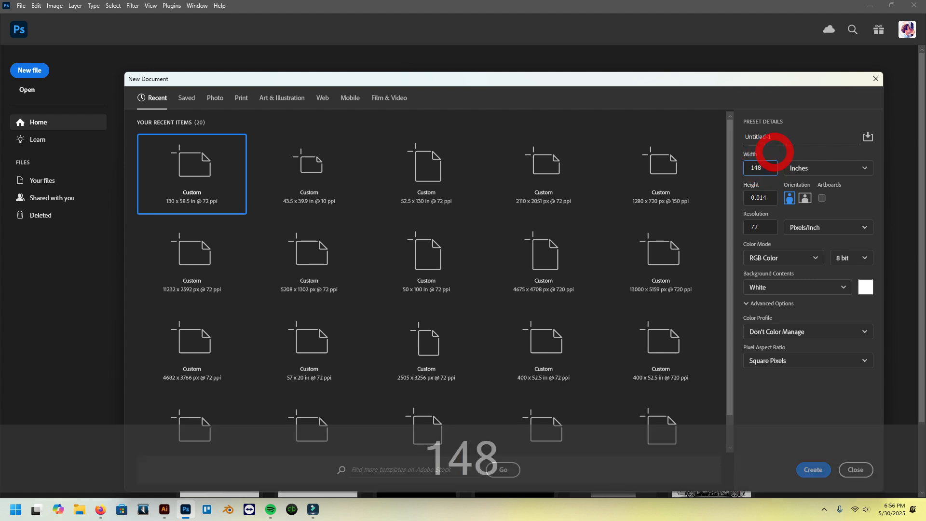
key(Tab)
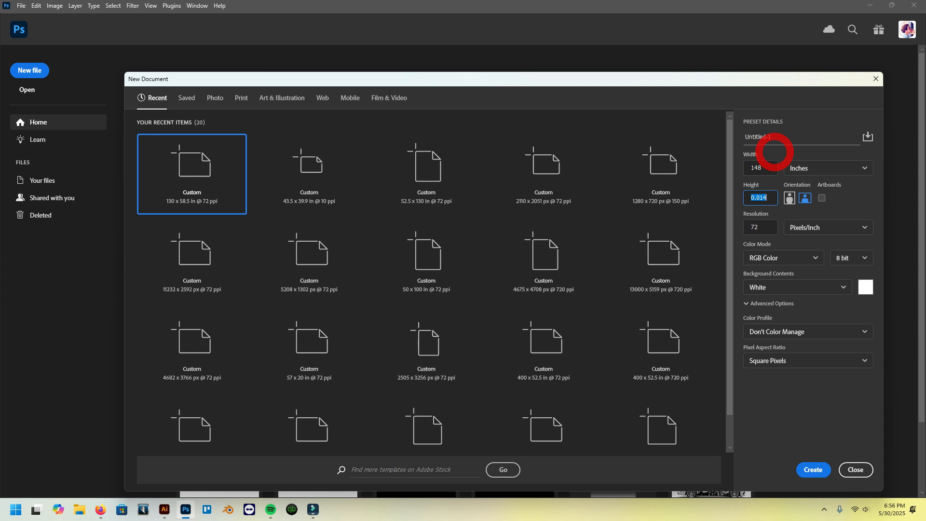
text(120)
key(Return)
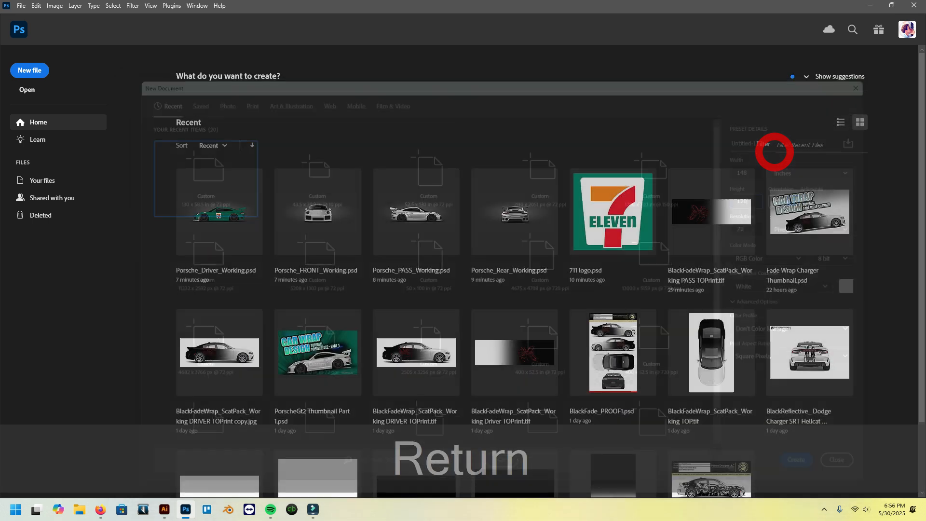
scroll(529, 207, down, 1)
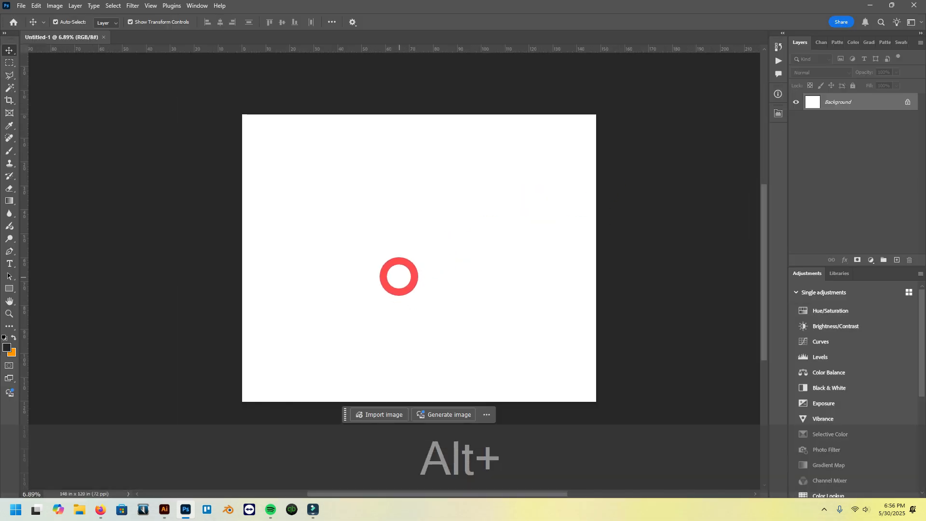
scroll(424, 219, down, 1)
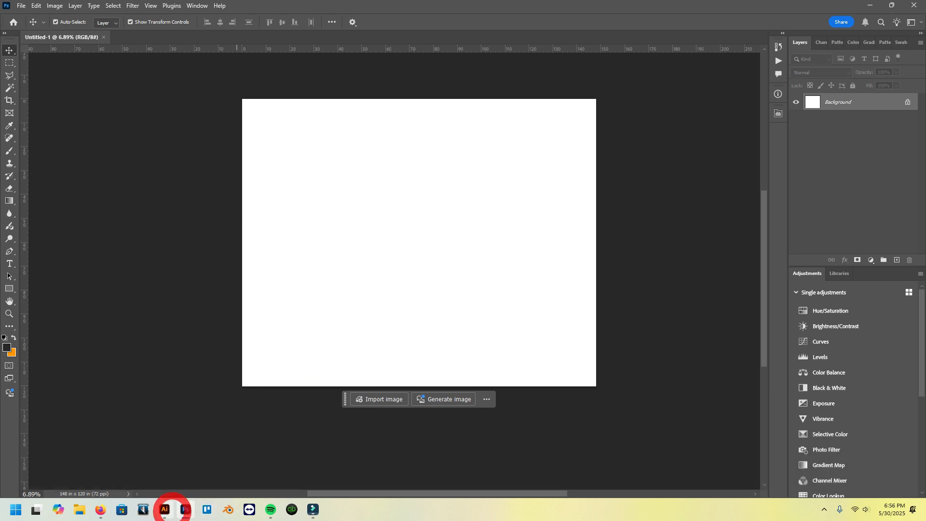
Copy the van photo from Illustrator and paste it as pixels into the new Photoshop document.
click(164, 509)
key(ctrl+c)
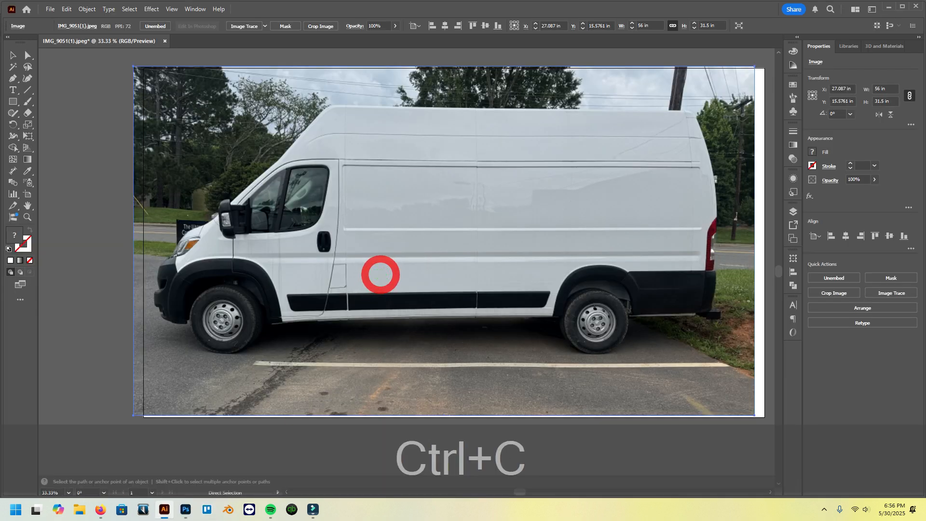
click(185, 509)
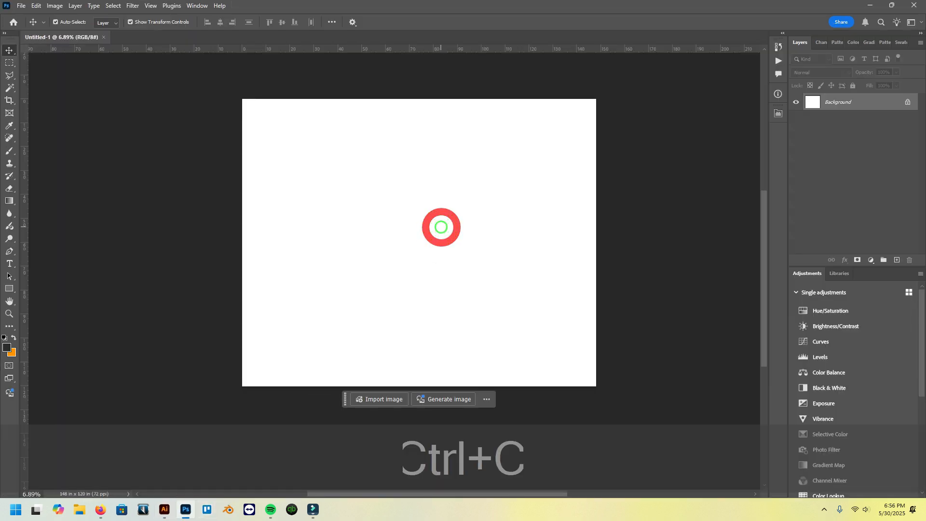
key(ctrl+v)
click(502, 135)
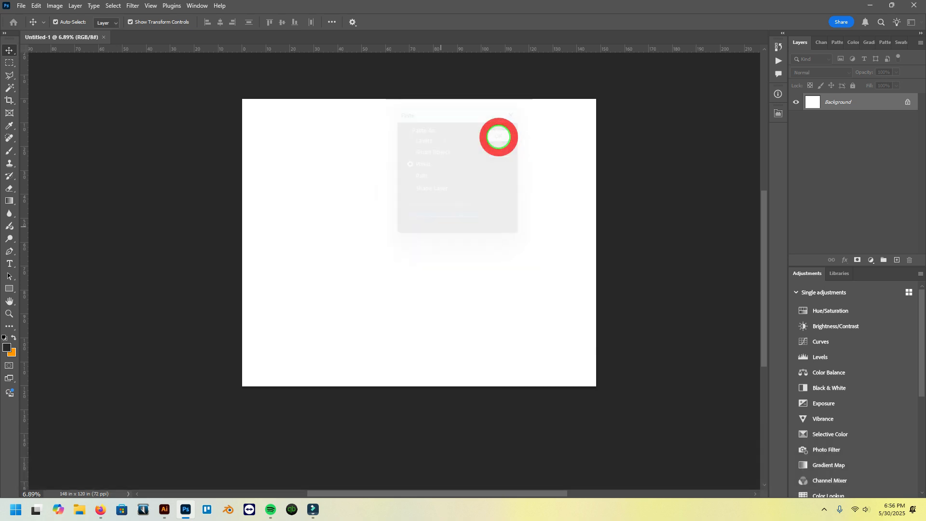
Enlarge the pasted van photo proportionally to about 369%, placing the front wheel's centre near the left canvas edge.
drag(421, 166, 428, 91)
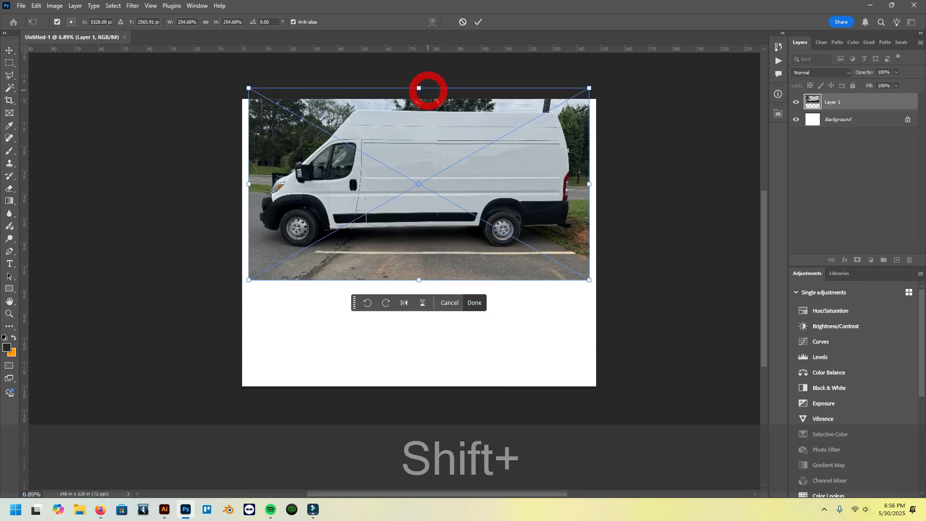
drag(420, 277, 419, 368)
mouse_move(241, 290)
mouse_down()
mouse_move(264, 291)
mouse_move(256, 295)
mouse_up()
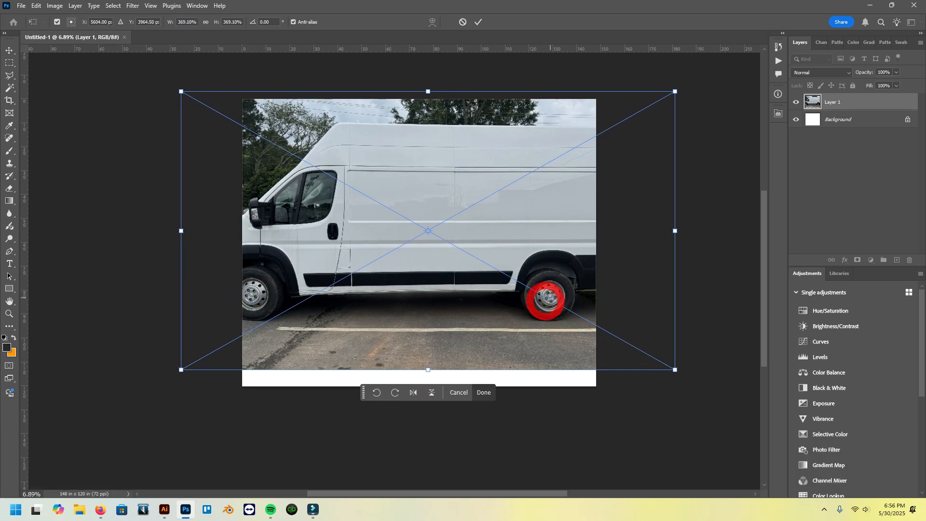
Scale the van photo to about 436% so the wheel centres sit on the left and right canvas edges, and apply the transform.
drag(675, 232, 740, 230)
drag(182, 230, 160, 230)
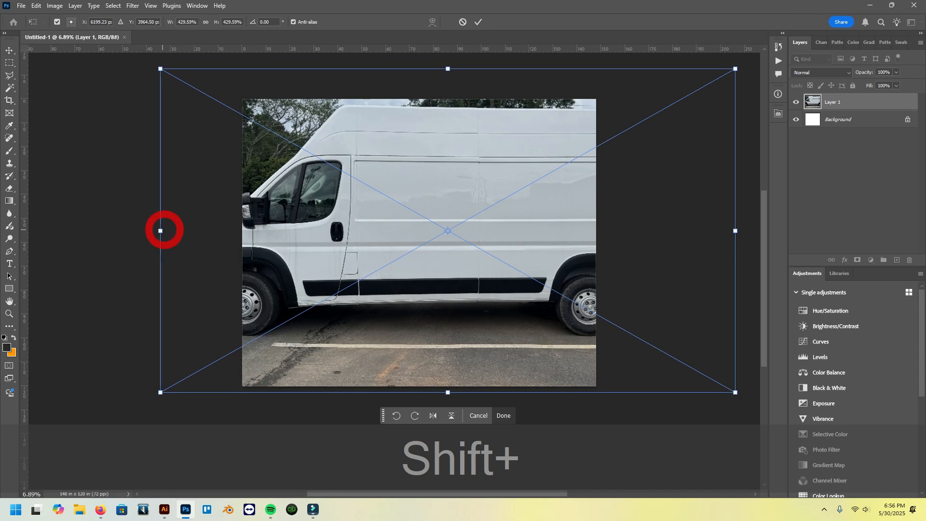
drag(735, 231, 742, 230)
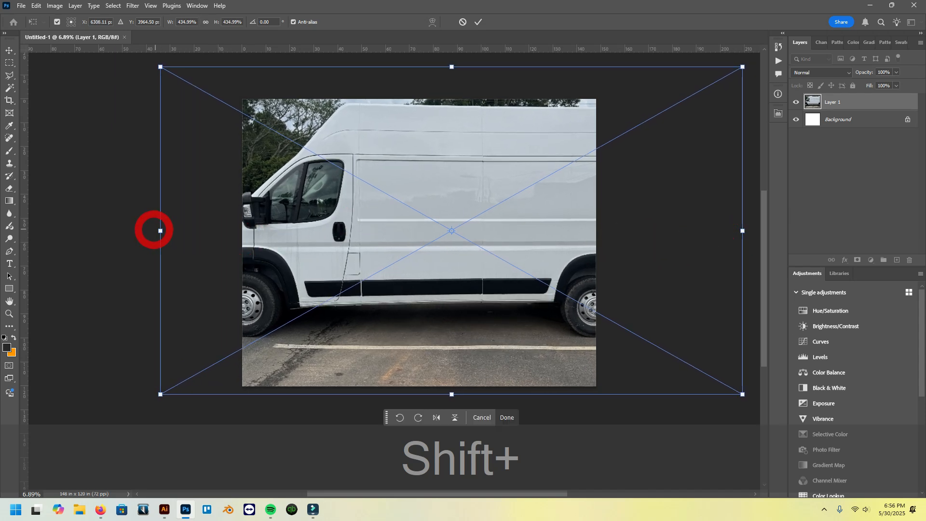
drag(160, 231, 159, 231)
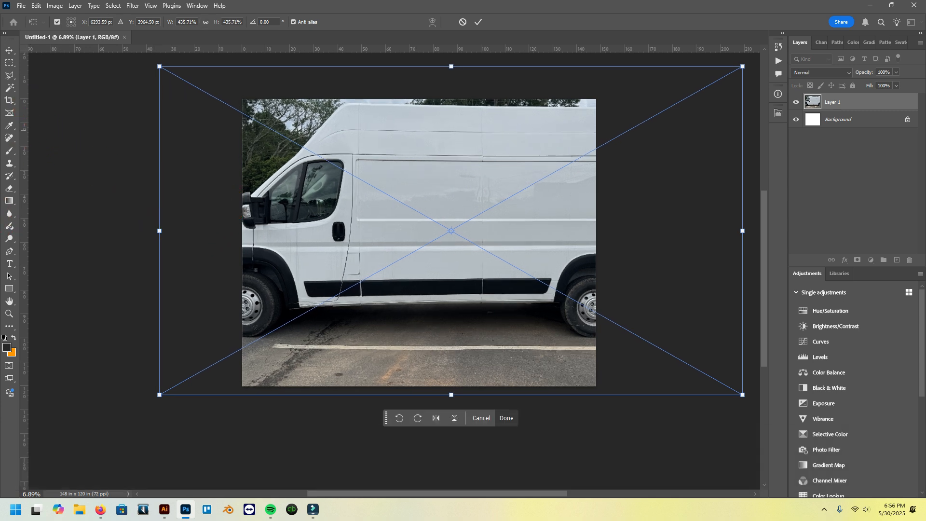
key(F9)
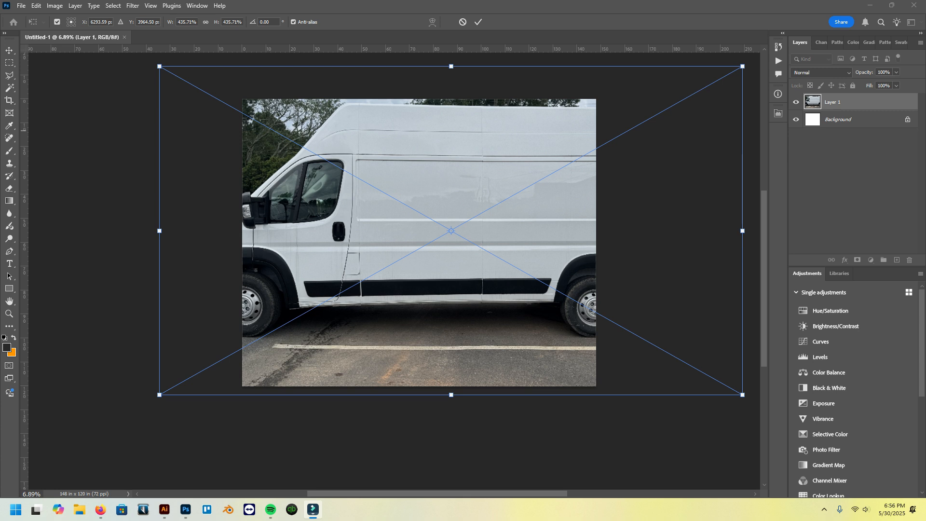
click(117, 209)
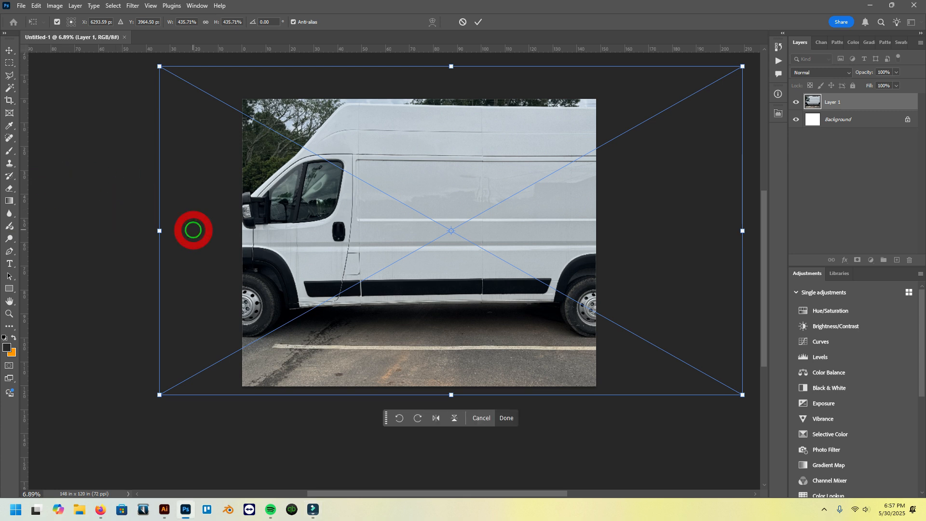
click(10, 50)
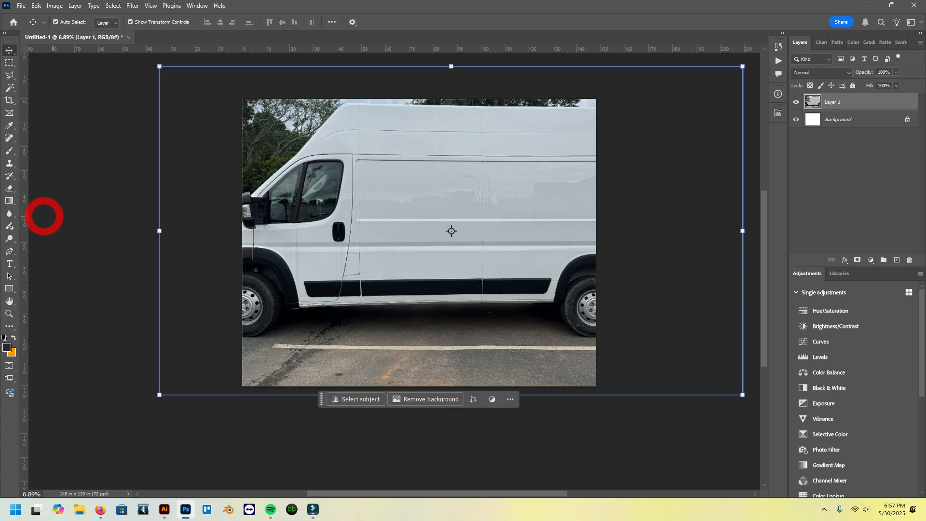
Place vertical guides on the left and right canvas edges and shift the van photo slightly down.
drag(23, 206, 242, 225)
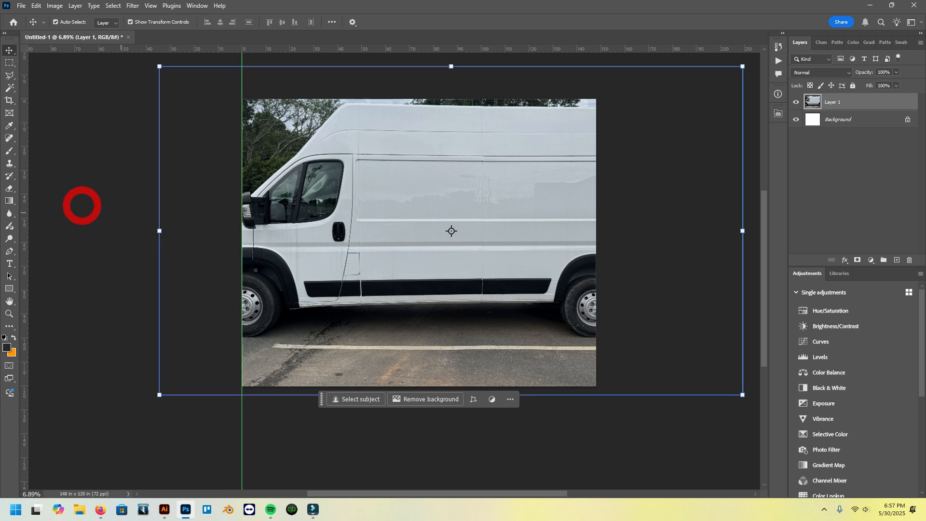
drag(24, 172, 596, 200)
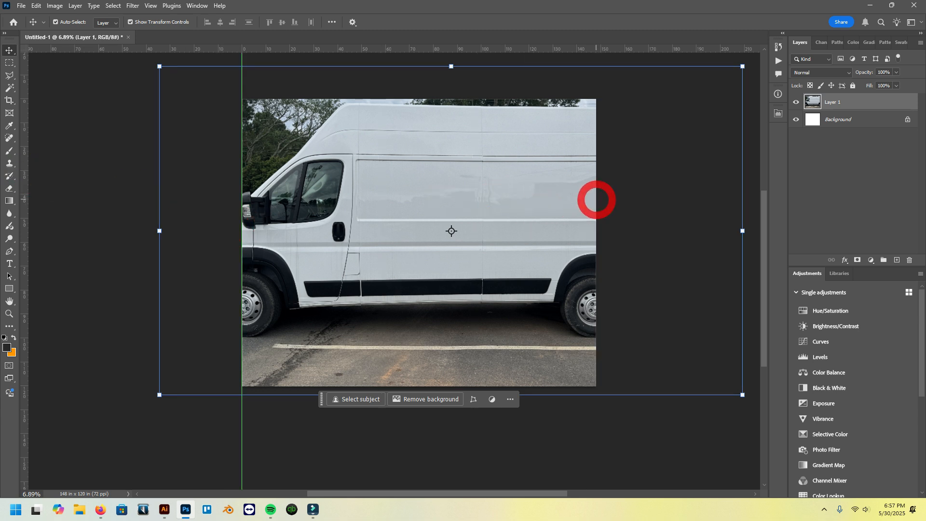
drag(464, 190, 464, 202)
scroll(393, 239, right, 2)
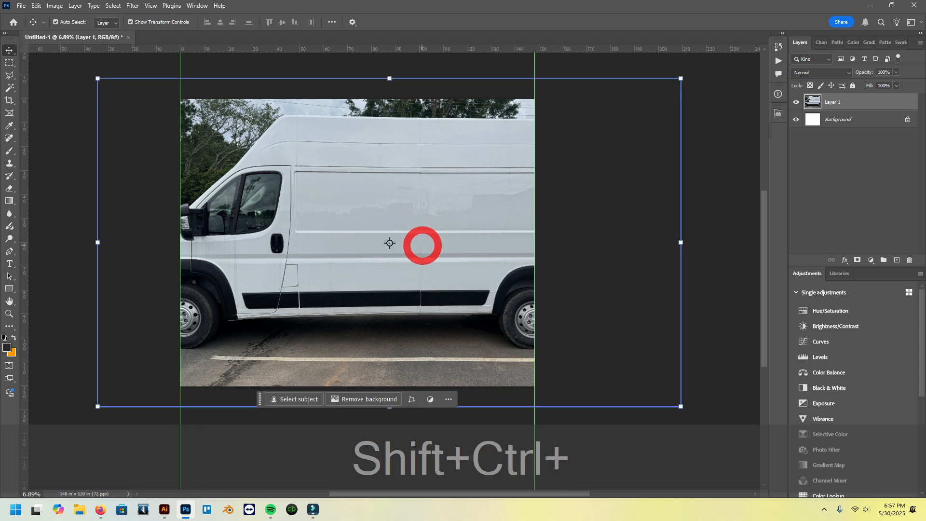
Set the canvas width to 220 inches, extending it equally on both sides of the van photo.
click(54, 5)
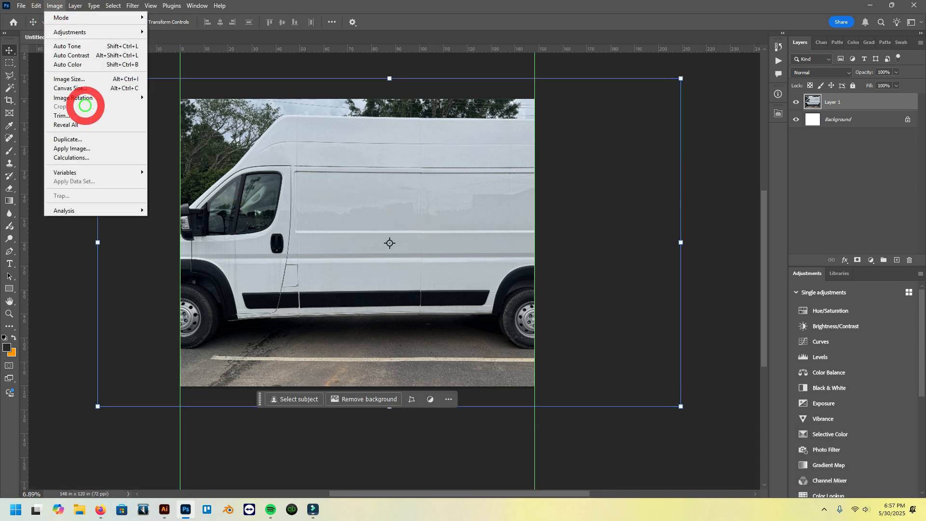
click(83, 91)
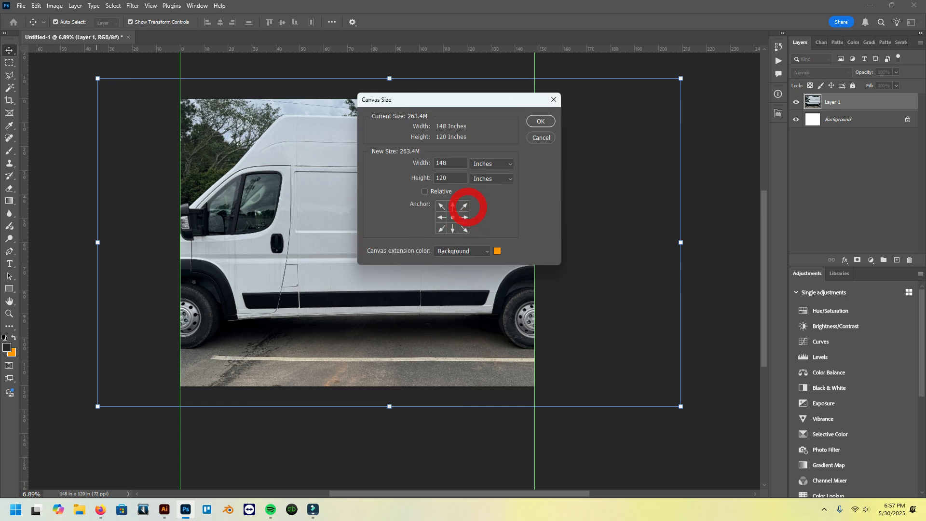
drag(456, 162, 414, 160)
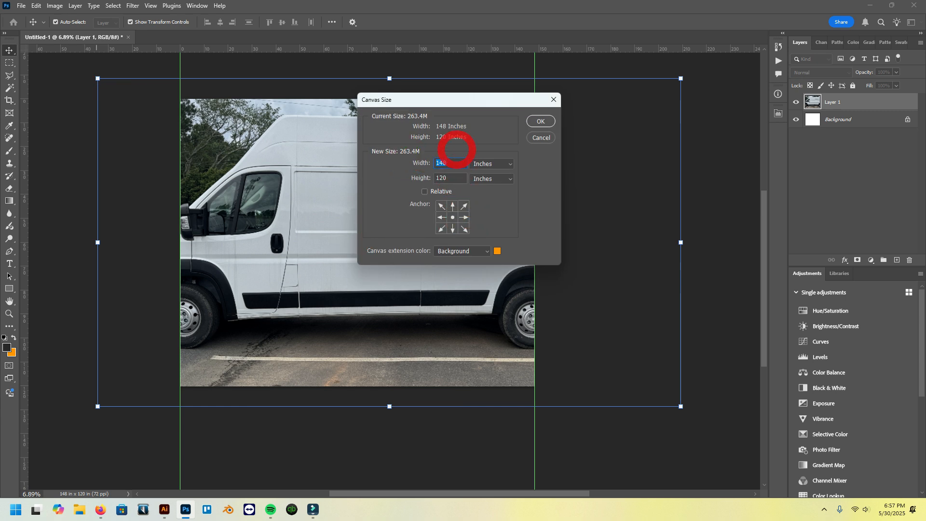
text(220)
click(538, 121)
scroll(335, 178, right, 3)
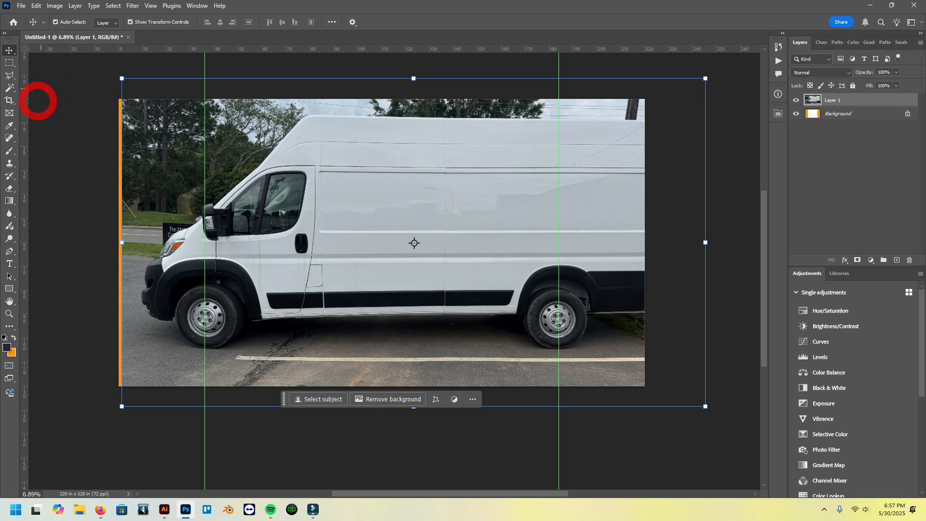
Set the canvas width to 260 inches, keeping the centre anchor.
drag(24, 49, 118, 184)
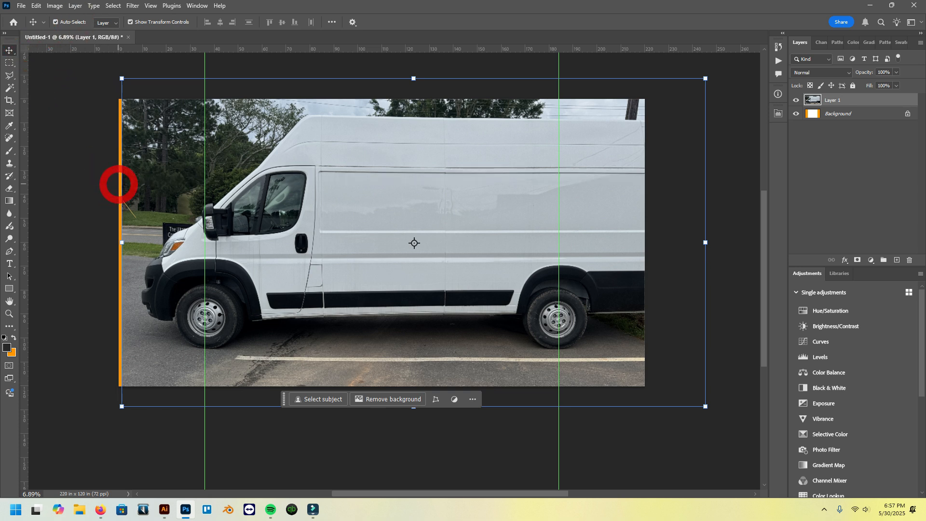
click(75, 6)
mouse_move(54, 6)
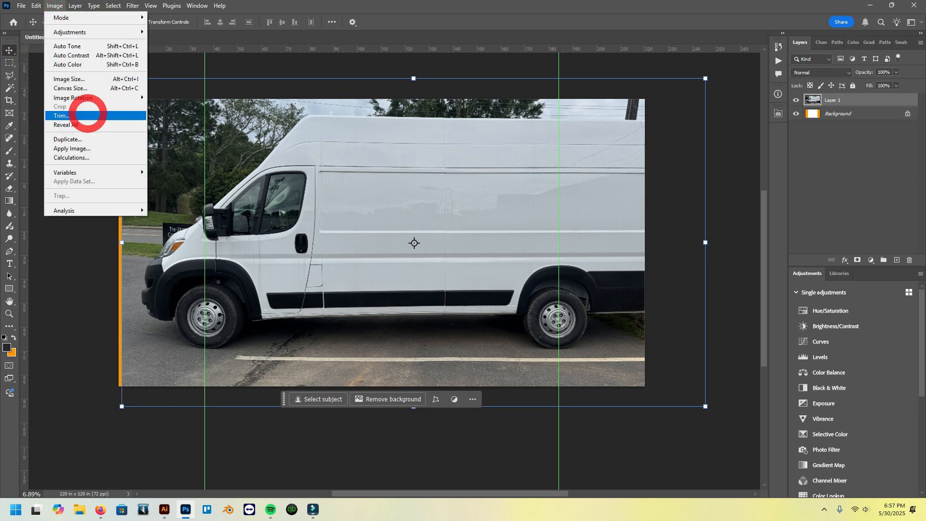
click(87, 88)
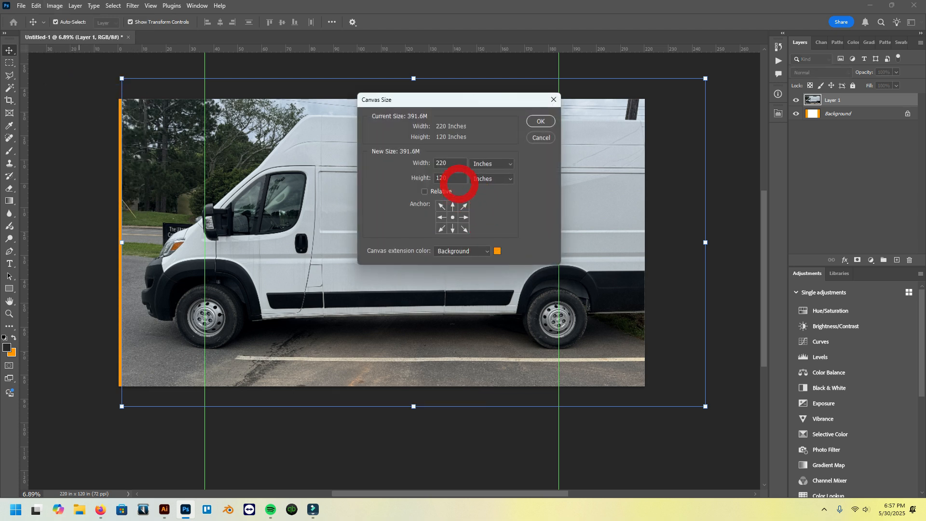
drag(454, 164, 406, 159)
text(2)
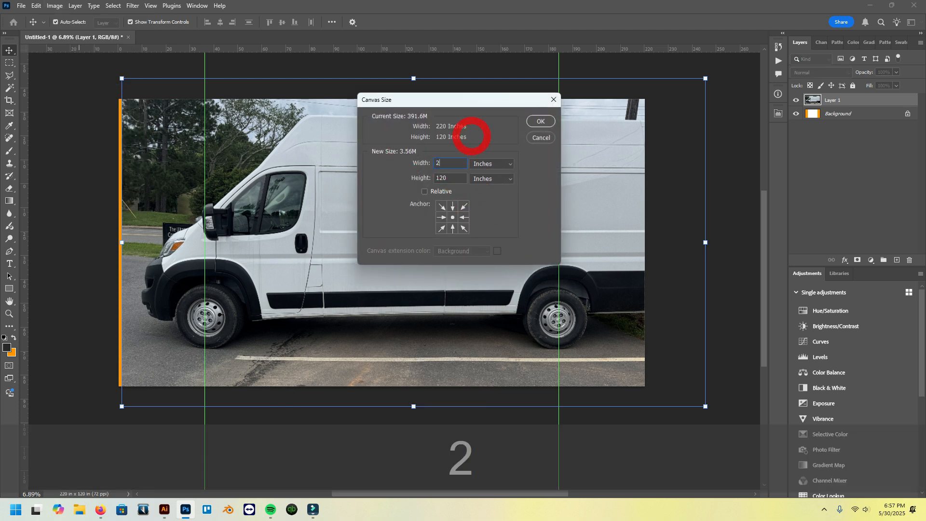
text(60)
key(Return)
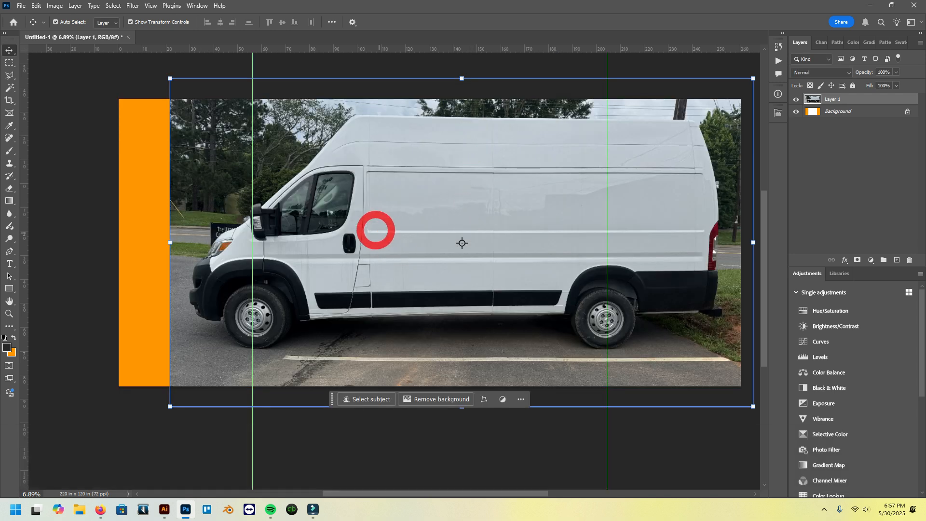
Draw a small rectangular marquee selection on the upper side of the van above the rear wheel.
click(12, 63)
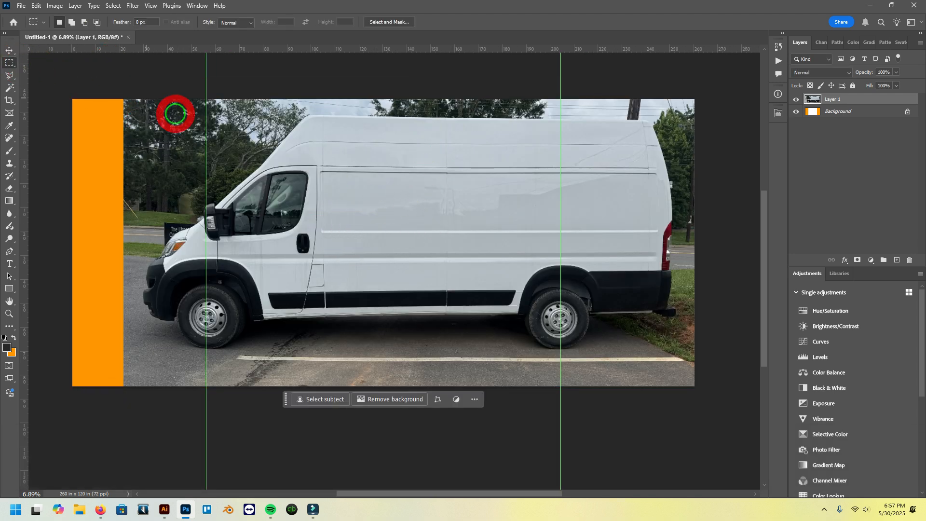
scroll(417, 200, left, 1)
scroll(292, 212, right, 1)
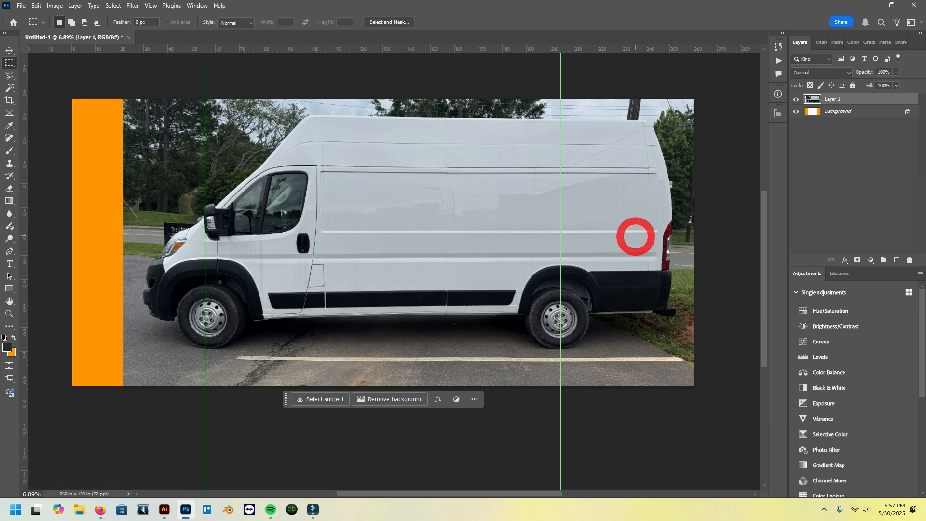
drag(613, 241, 613, 280)
drag(596, 175, 593, 205)
click(9, 50)
click(298, 126)
drag(484, 160, 478, 283)
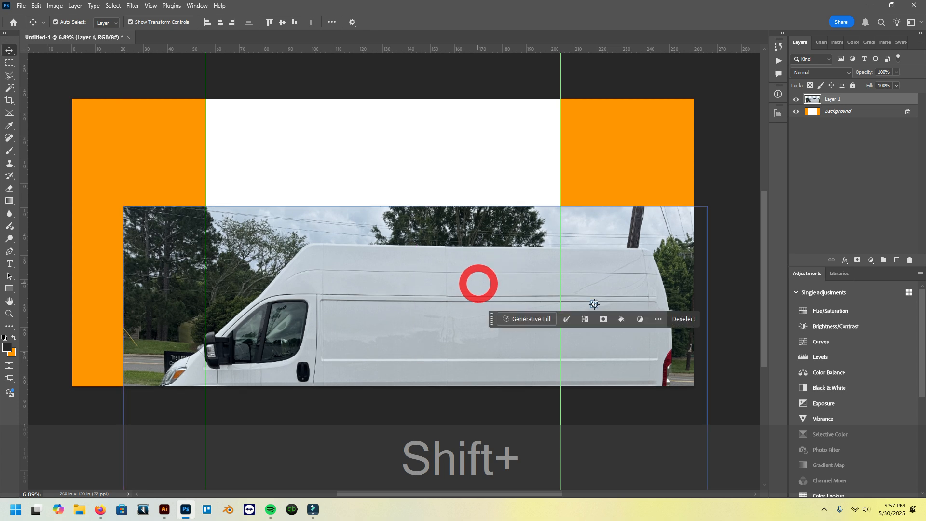
key(ctrl+shift+z)
click(51, 72)
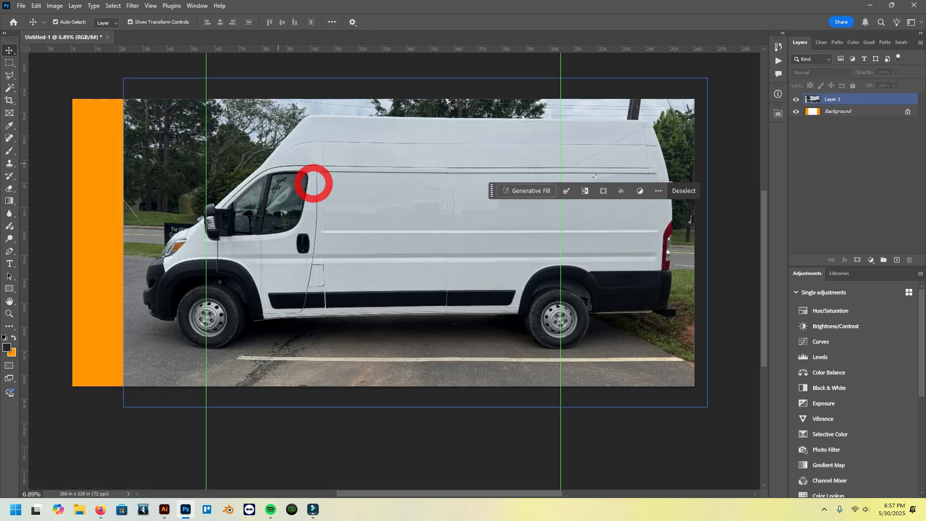
scroll(384, 167, left, 5)
click(320, 183)
scroll(318, 184, right, 6)
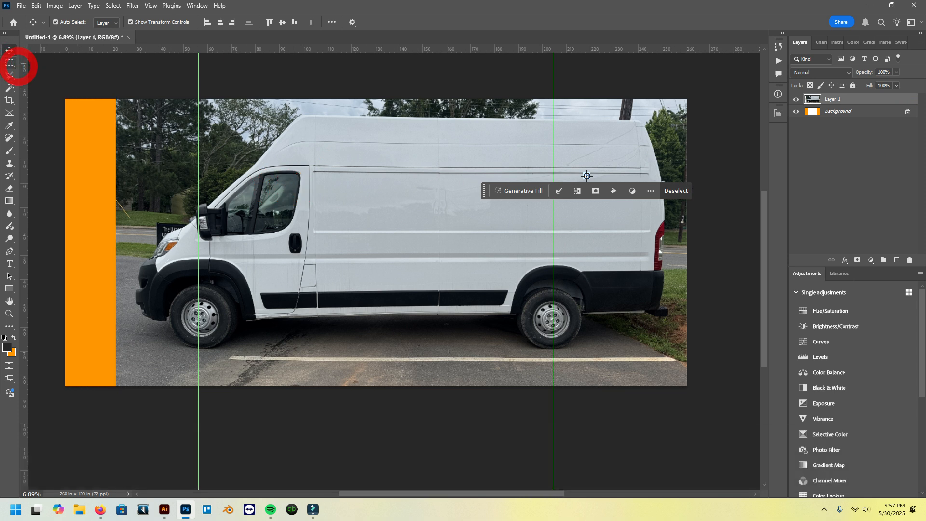
Crop the canvas to a rectangular selection of the van photo that leaves out the orange strip in front of the van.
click(8, 63)
drag(689, 96, 121, 389)
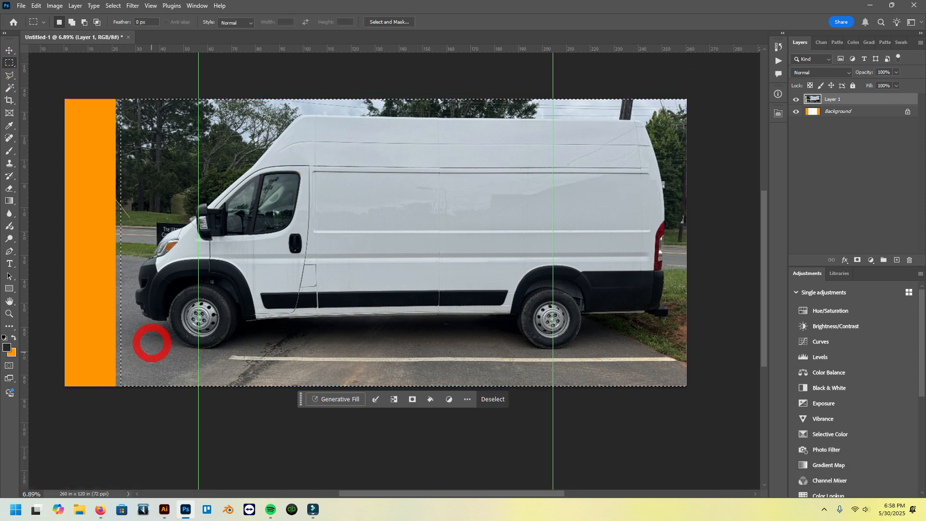
click(55, 6)
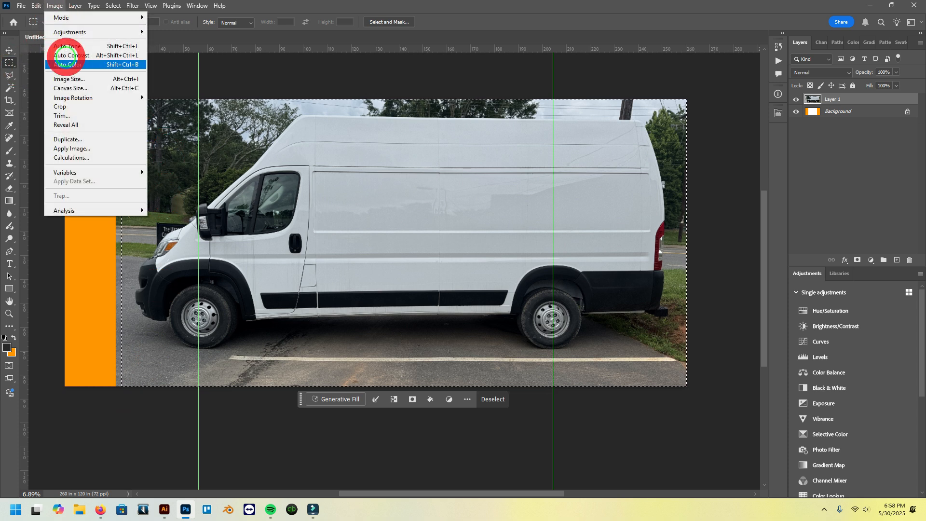
click(75, 107)
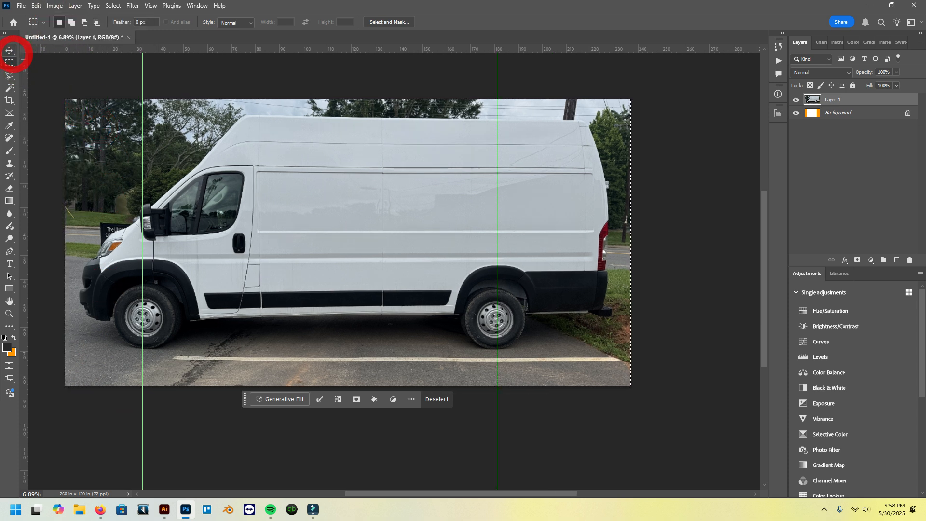
Hide the guides and selection outline over the cropped van photo by turning off Extras.
click(12, 53)
click(96, 81)
scroll(281, 155, left, 1)
scroll(287, 196, up, 1)
click(154, 5)
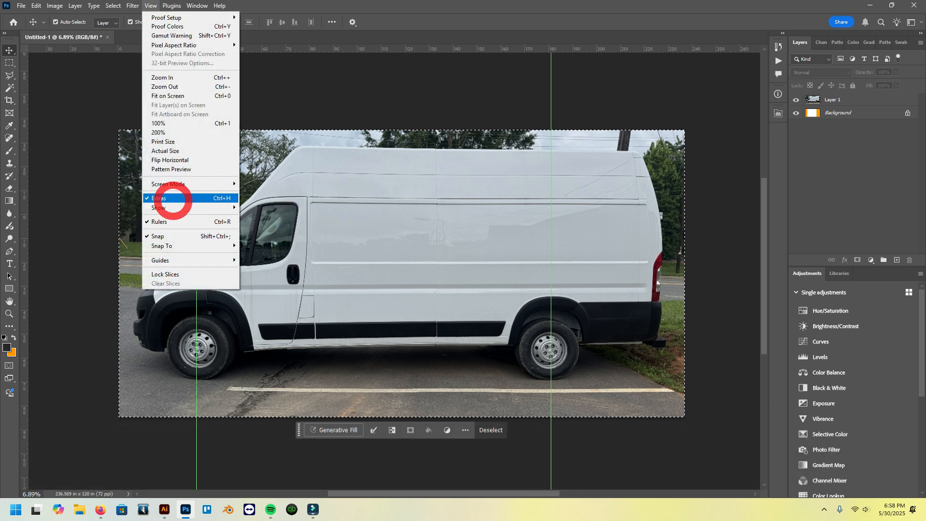
click(163, 198)
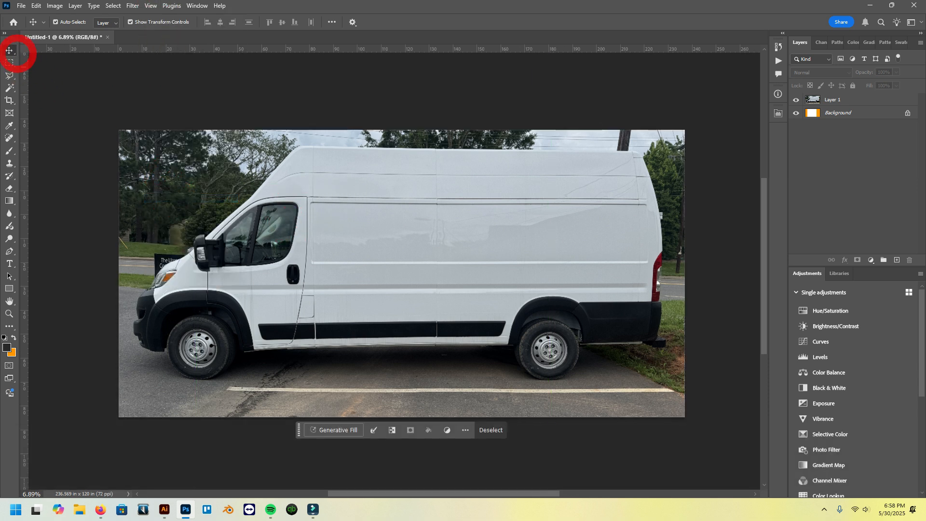
click(151, 5)
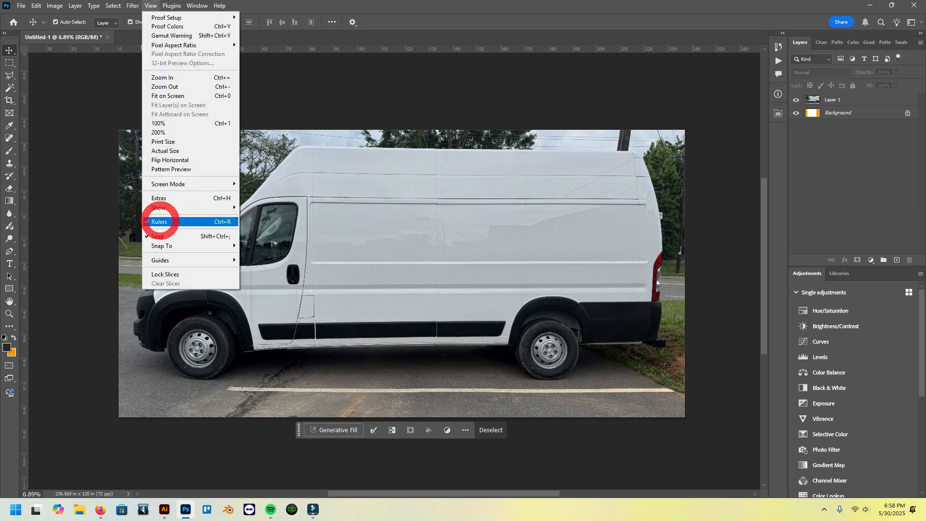
click(276, 88)
key(r)
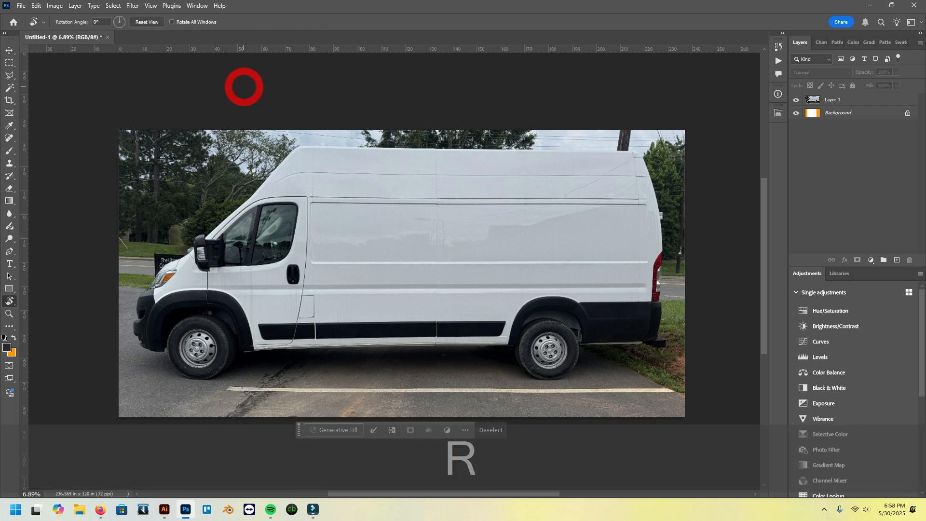
key(ctrl+r)
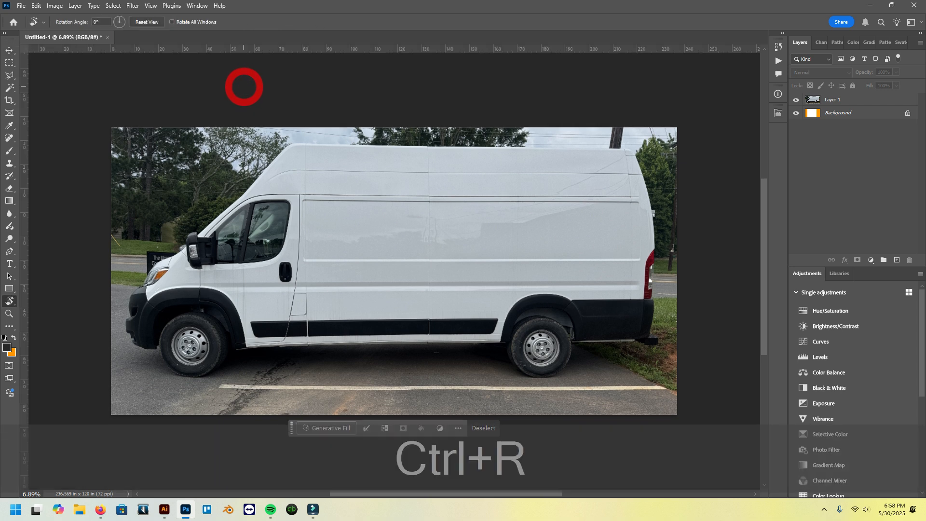
click(9, 50)
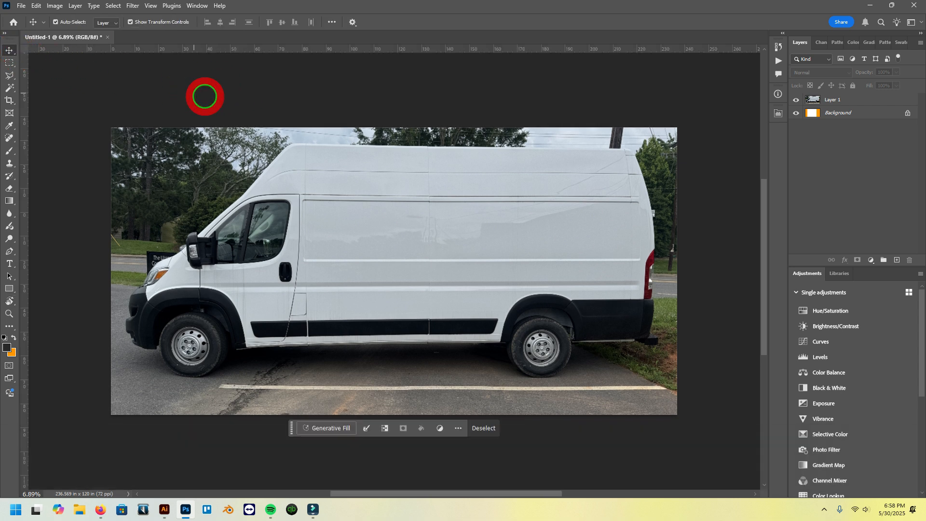
scroll(593, 159, left, 1)
Unlock and clear the Background layer, and delete it so only the van photo layer remains.
click(833, 100)
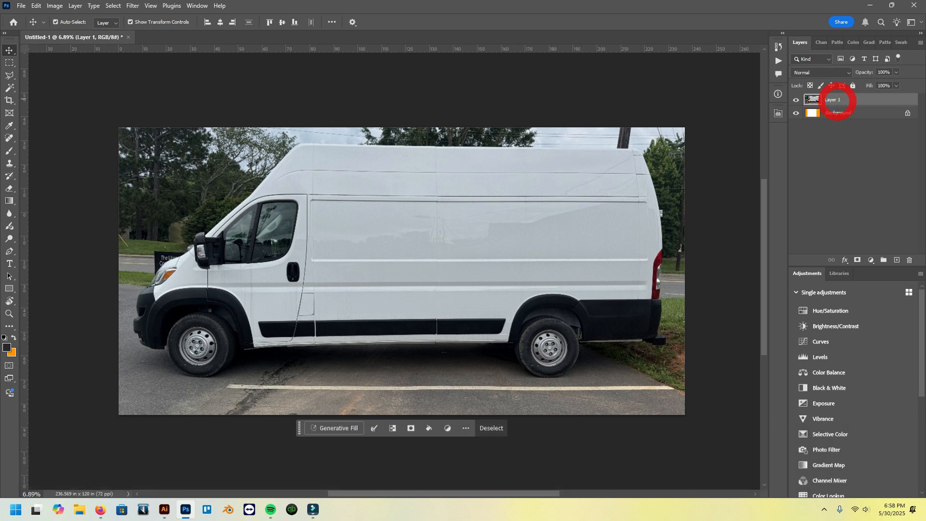
click(907, 113)
key(BackSpace)
key(BackSpace)
click(909, 260)
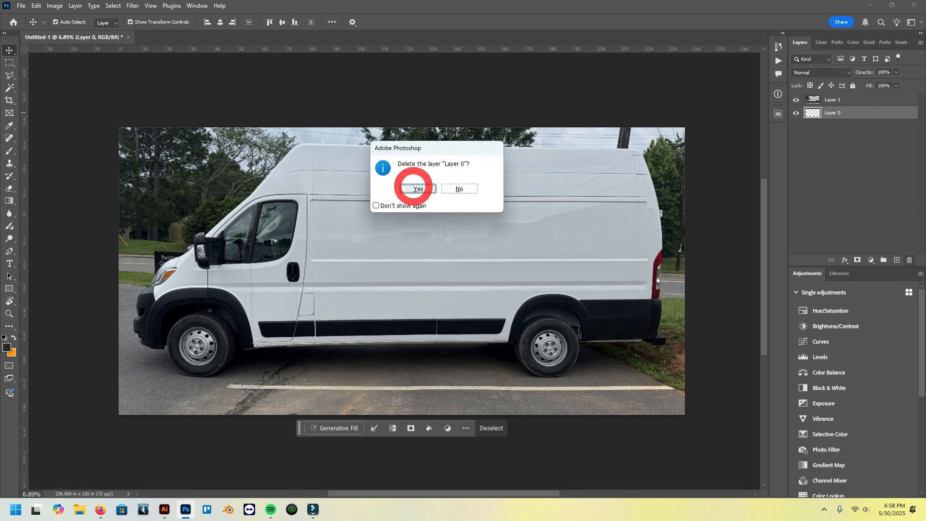
click(411, 187)
Rename the van photo layer OG and create two copies of it, leaving only the copies visible.
key(shift)
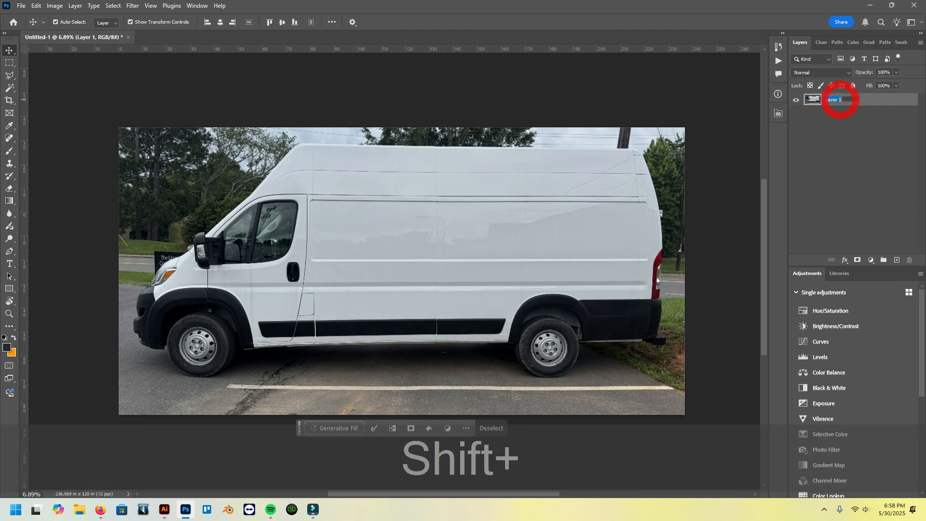
text(OG)
drag(864, 99, 900, 260)
drag(880, 98, 896, 260)
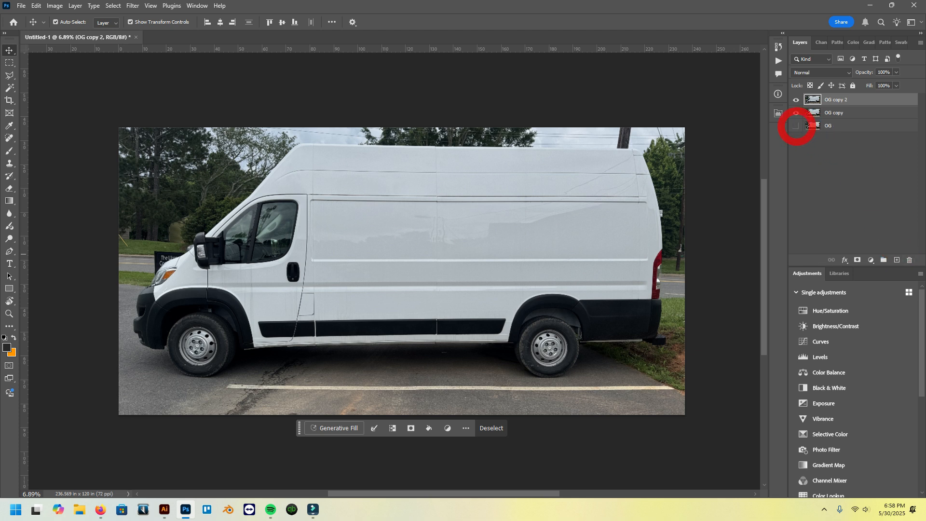
Rename the lower copy of the OG layer as Mulitply and set its blend mode to Multiply.
double_click(830, 113)
text(Mulitply)
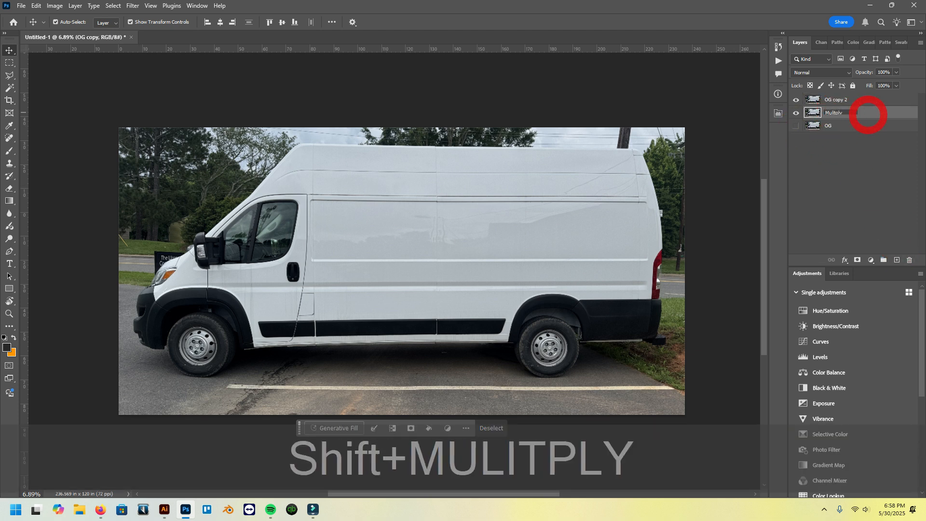
click(846, 73)
click(851, 99)
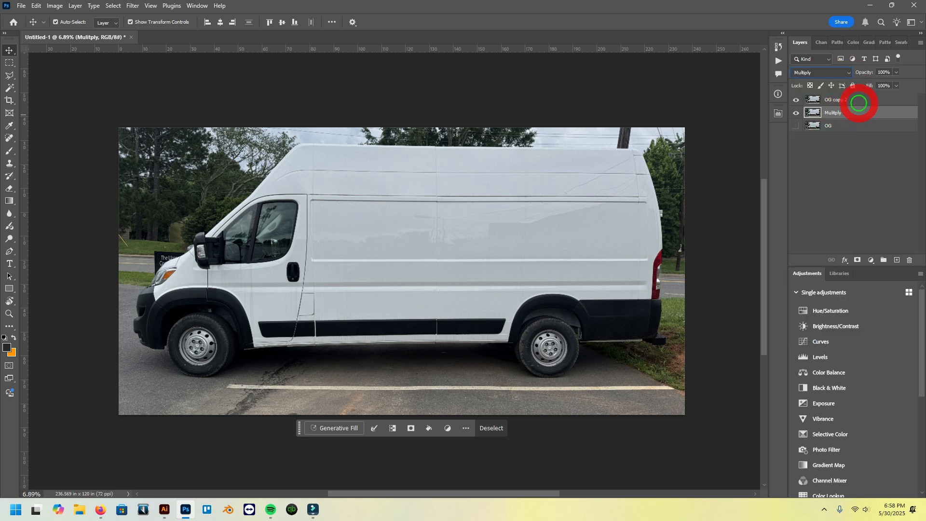
Rename the top copy of the OG layer as MASK and keep it as the active layer.
click(847, 100)
double_click(844, 100)
text(MASK)
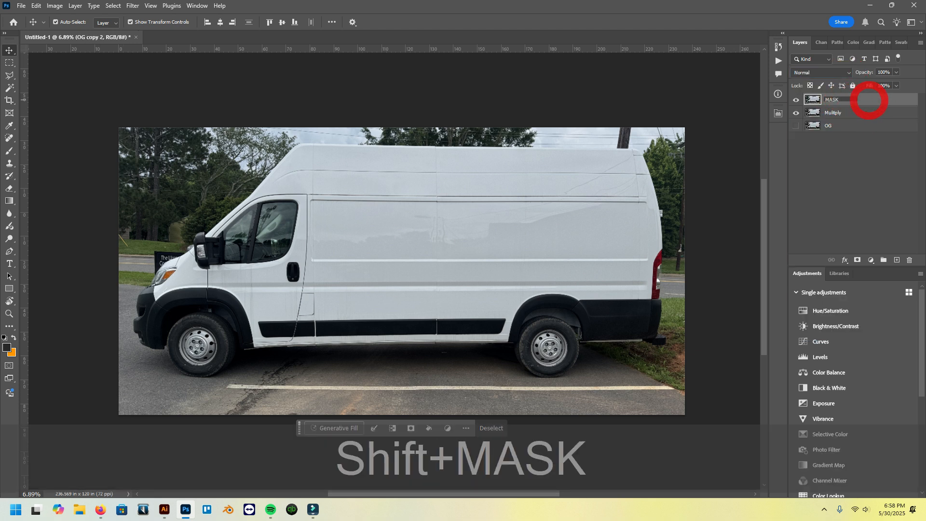
click(793, 141)
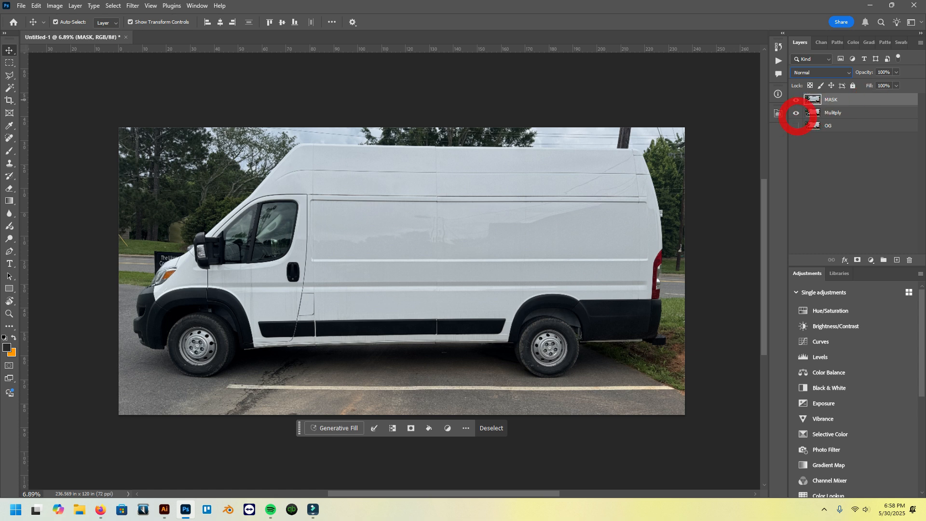
click(858, 114)
click(862, 100)
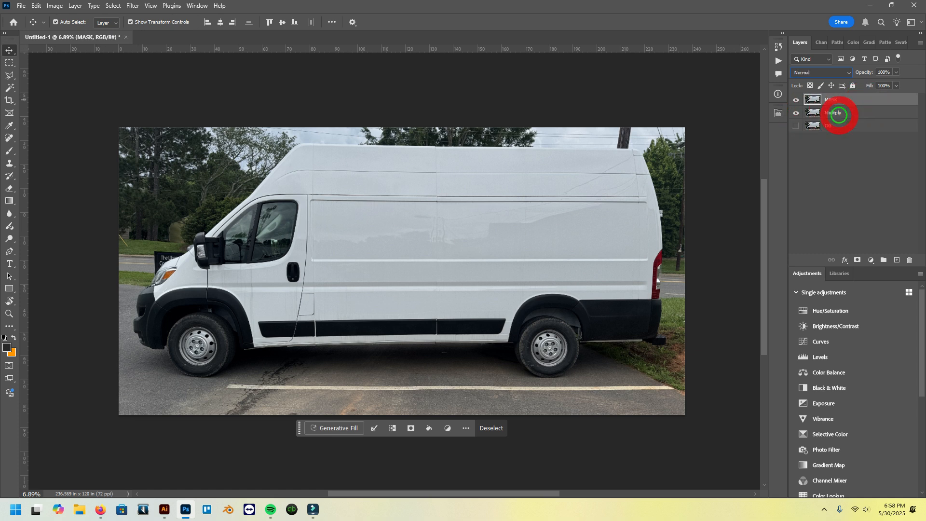
Clear the old selection and start a Polygonal Lasso outline of the white body from below the headlight over the front wheel arch.
click(10, 75)
scroll(199, 265, up, 8)
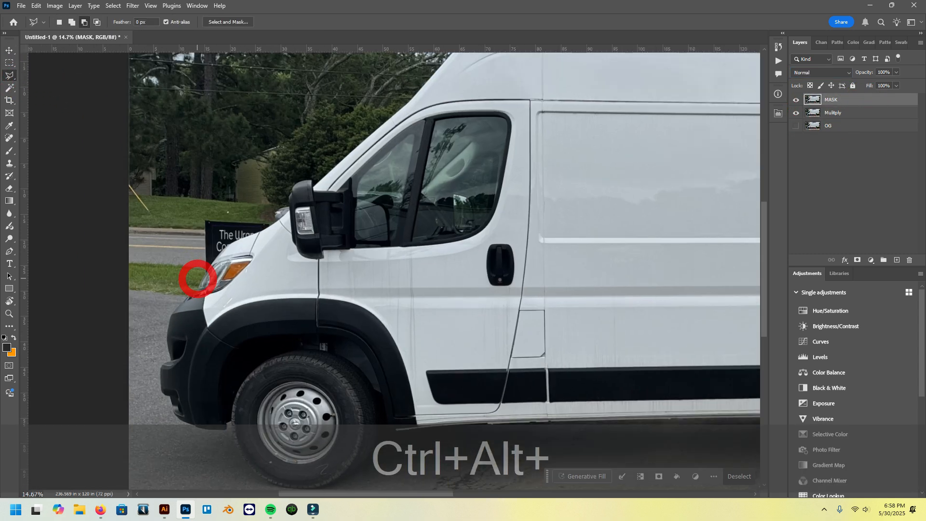
scroll(247, 282, down, 5)
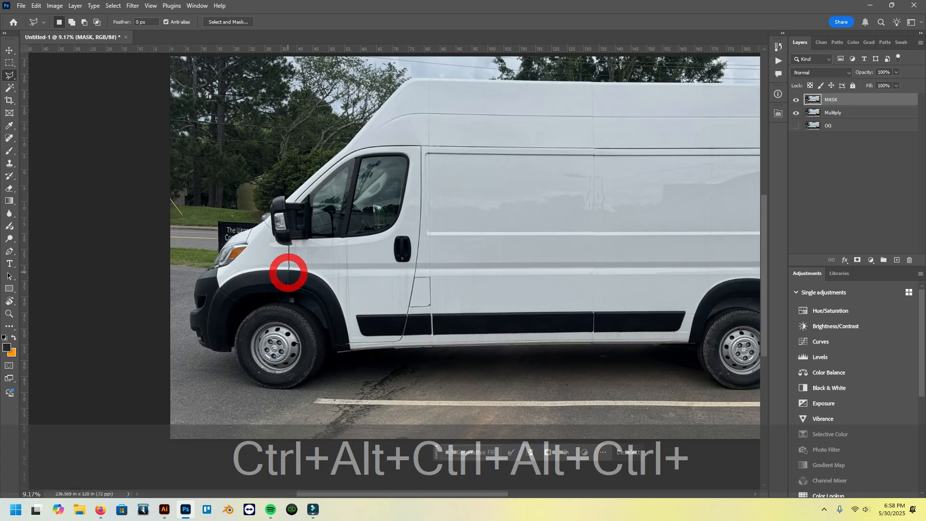
scroll(380, 282, right, 5)
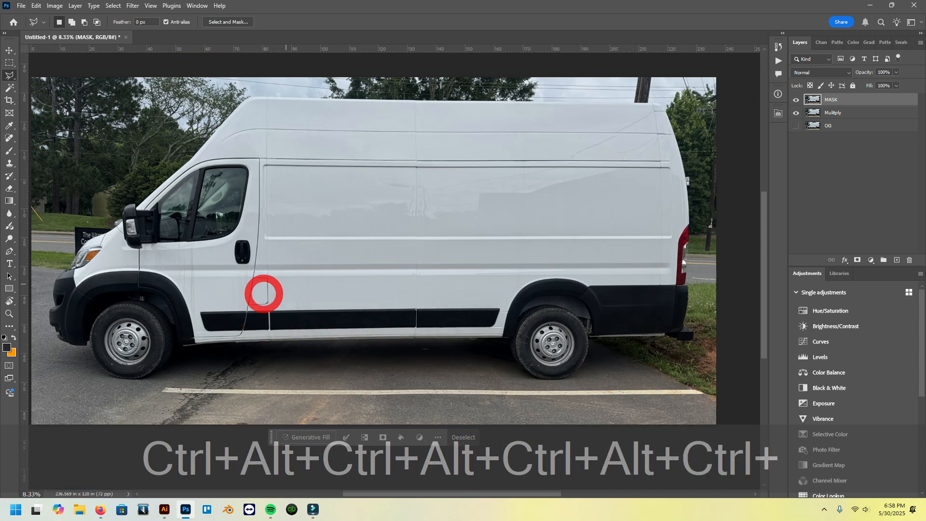
scroll(265, 297, left, 2)
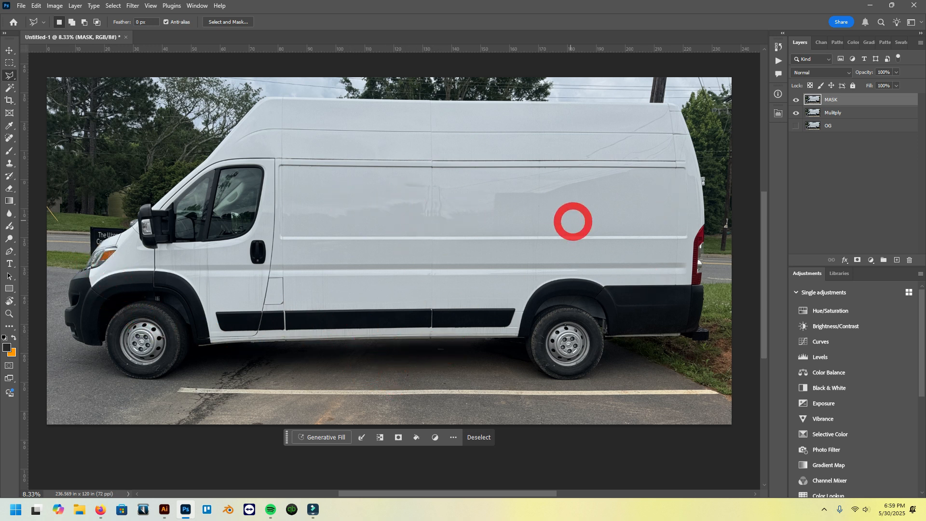
scroll(264, 292, up, 5)
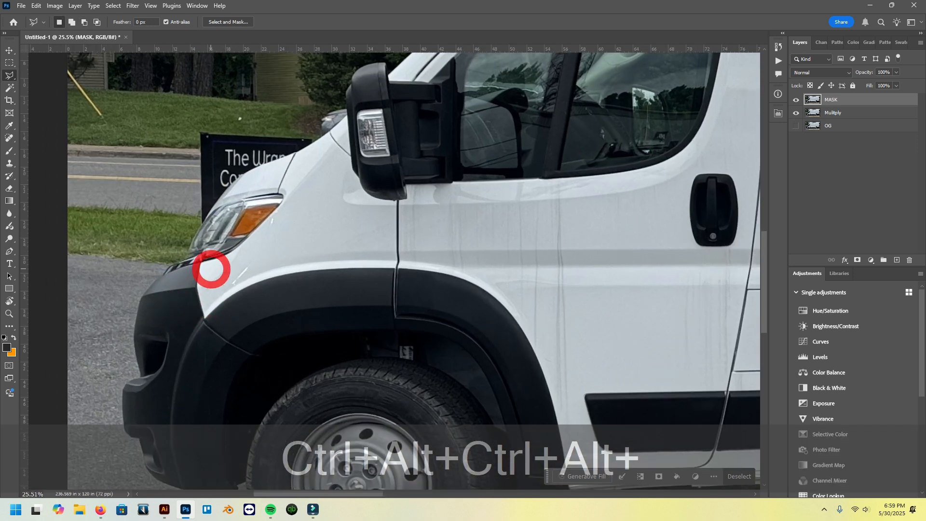
scroll(211, 268, up, 2)
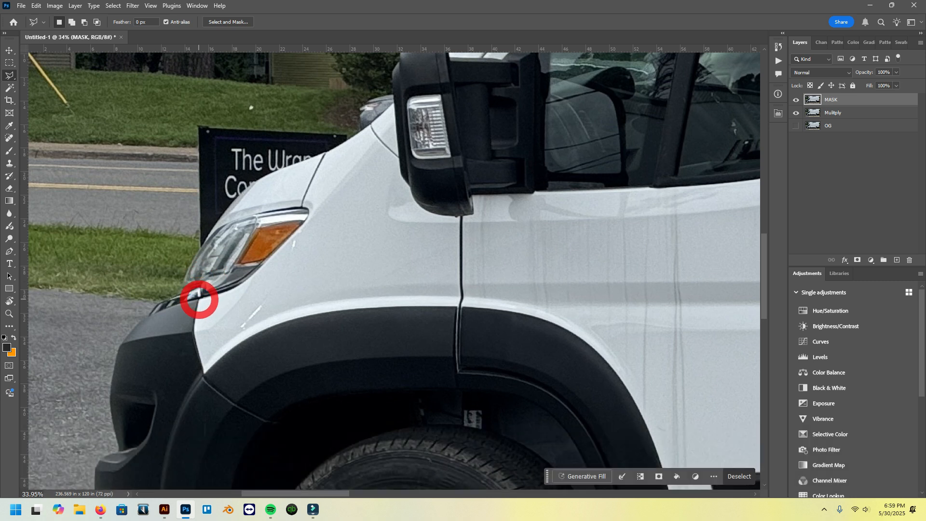
click(199, 308)
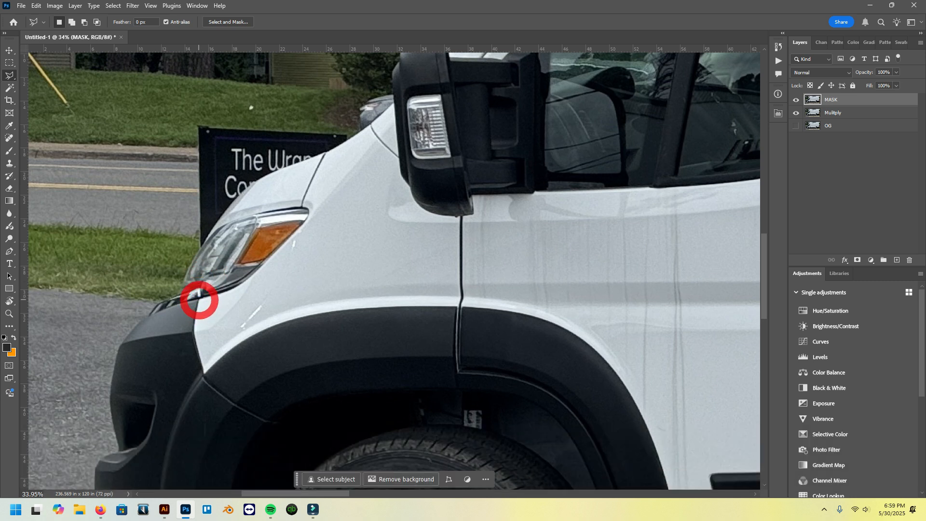
click(196, 307)
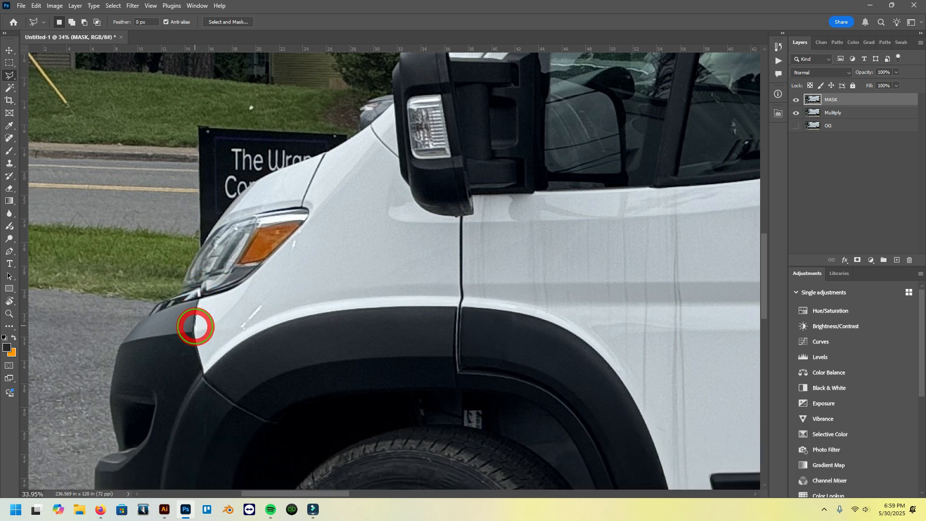
click(474, 307)
click(515, 312)
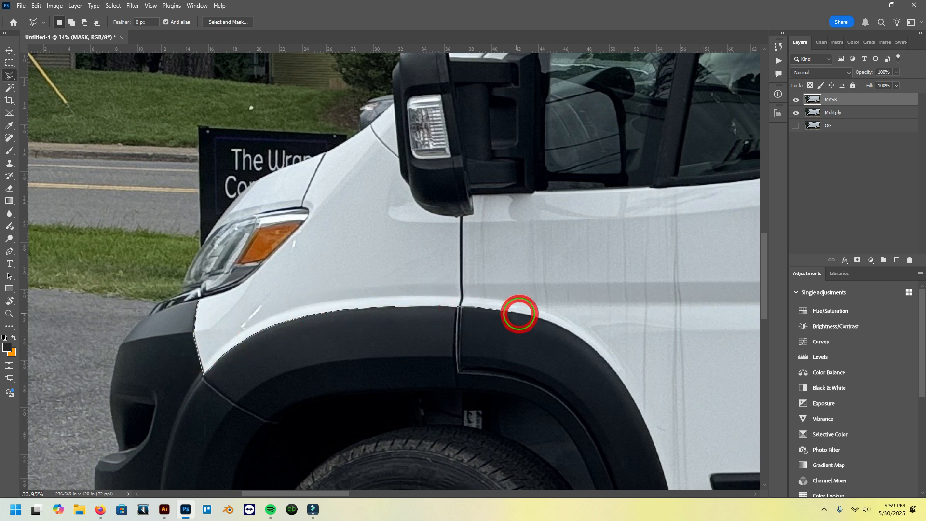
click(547, 321)
click(577, 335)
Continue the lasso outline down the rear side of the front wheel arch to the body's lower edge.
click(298, 179)
click(313, 203)
click(333, 236)
click(352, 288)
click(365, 344)
click(375, 393)
click(378, 418)
Continue the lasso outline along the lower body edge to the rear wheel and over the top of its arch.
click(563, 409)
click(556, 395)
click(527, 389)
click(544, 309)
click(560, 261)
click(585, 220)
click(612, 193)
click(641, 174)
click(669, 164)
drag(665, 160, 329, 159)
click(381, 156)
click(462, 160)
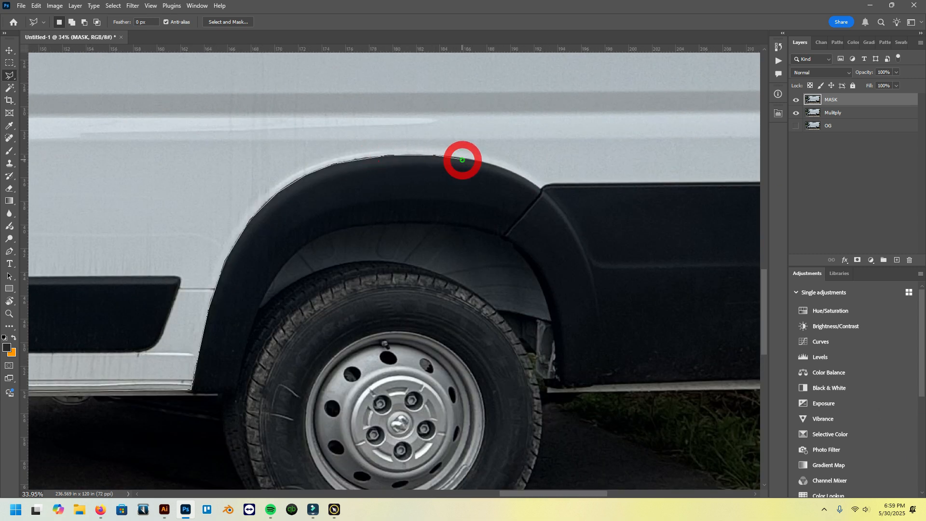
Continue the lasso outline along the black rear trim and around the inner edge of the tail light.
scroll(585, 188, right, 5)
scroll(583, 231, up, 5)
click(627, 155)
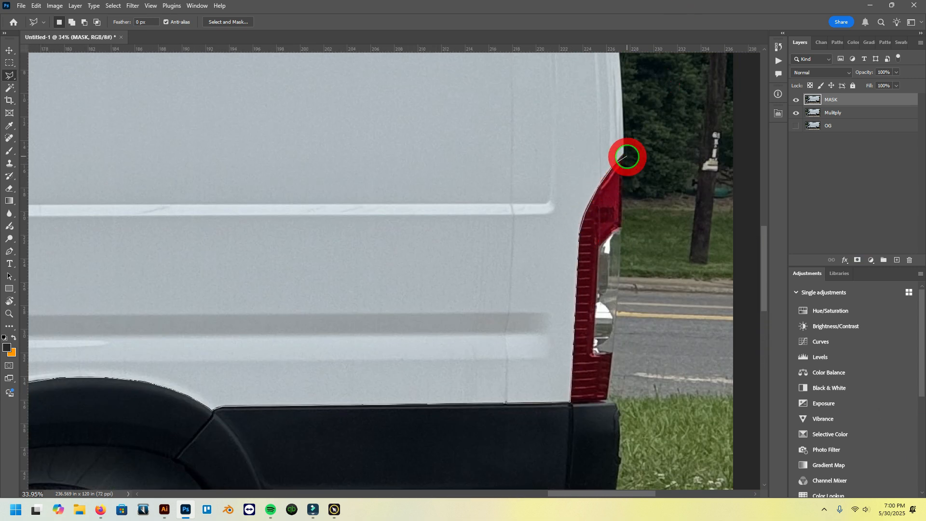
scroll(622, 232, up, 3)
click(621, 233)
click(611, 146)
Continue the lasso outline up the van's rear edge to the back corner of the roof.
scroll(612, 146, up, 3)
click(587, 179)
scroll(587, 179, up, 3)
click(564, 254)
click(526, 156)
click(514, 136)
Continue the lasso outline forward along the roofline and down the sloping front of the roof.
scroll(505, 130, left, 10)
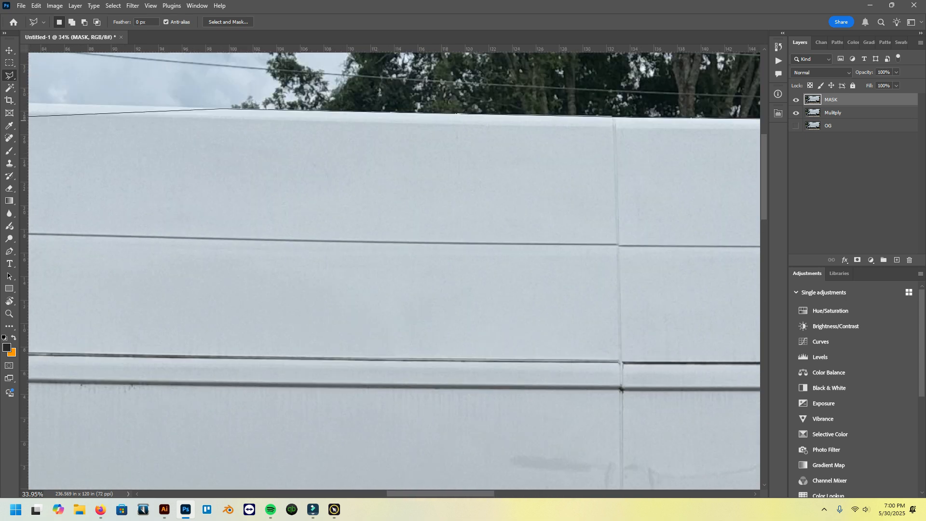
click(186, 106)
scroll(186, 116, down, 3)
scroll(337, 208, left, 3)
click(337, 208)
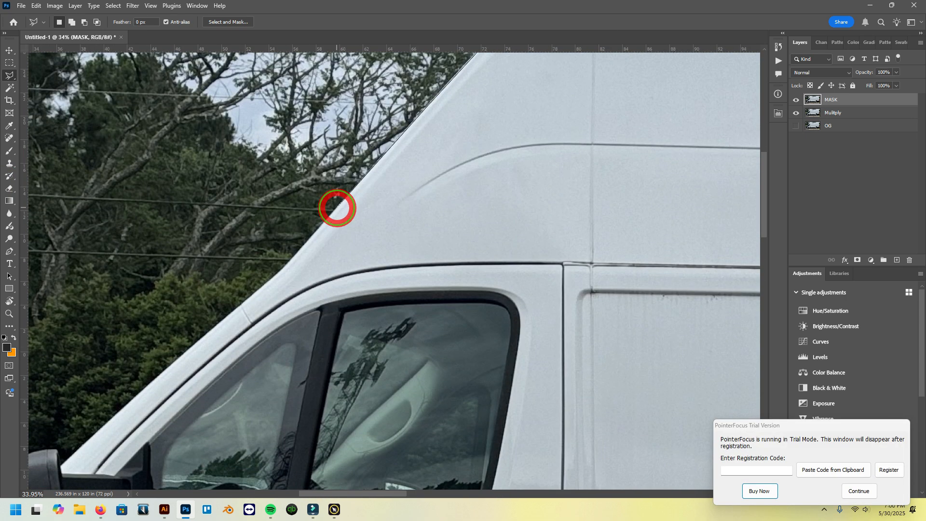
Finish the lasso outline down the windshield pillar, around the mirror, hood and headlight, and close it at the front bumper.
scroll(276, 275, down, 3)
scroll(324, 209, left, 3)
mouse_move(223, 311)
mouse_down()
mouse_move(276, 318)
mouse_move(419, 184)
mouse_move(486, 147)
mouse_move(530, 135)
mouse_move(641, 133)
mouse_move(677, 142)
mouse_move(683, 177)
mouse_move(664, 315)
mouse_move(622, 402)
mouse_move(596, 421)
mouse_move(246, 454)
mouse_move(245, 282)
mouse_move(213, 292)
mouse_move(183, 265)
mouse_move(169, 180)
mouse_move(344, 185)
mouse_up()
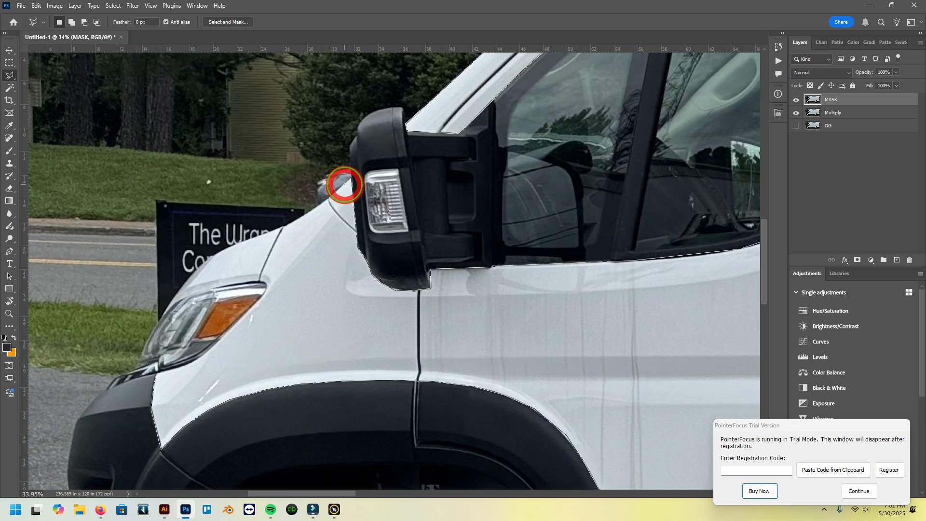
mouse_move(270, 239)
mouse_down()
mouse_move(213, 259)
mouse_move(181, 285)
mouse_move(179, 300)
mouse_move(263, 281)
mouse_move(263, 297)
mouse_move(208, 354)
mouse_up()
click(159, 373)
scroll(523, 306, down, 6)
scroll(521, 299, right, 9)
scroll(514, 299, down, 1)
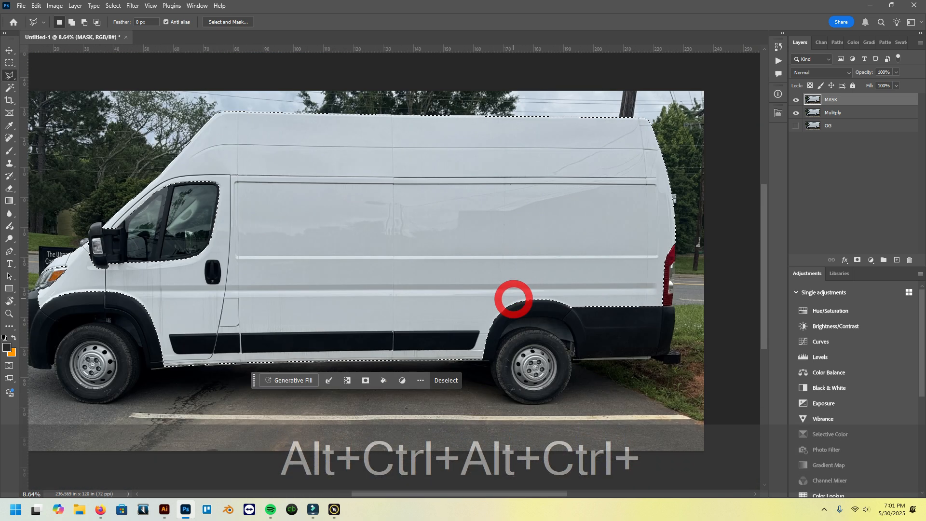
Examine the closed body selection around the door handle and black lower side trim for parts to exclude.
scroll(514, 299, left, 1)
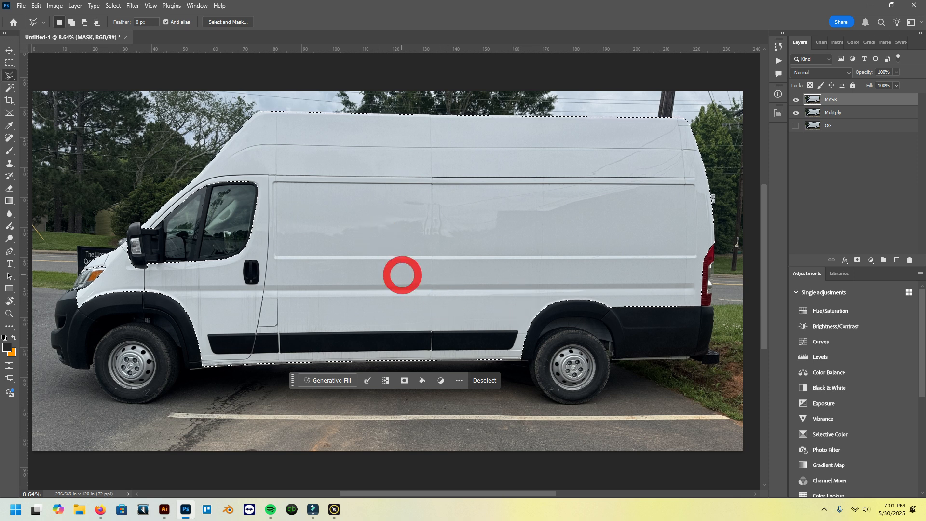
scroll(354, 278, left, 2)
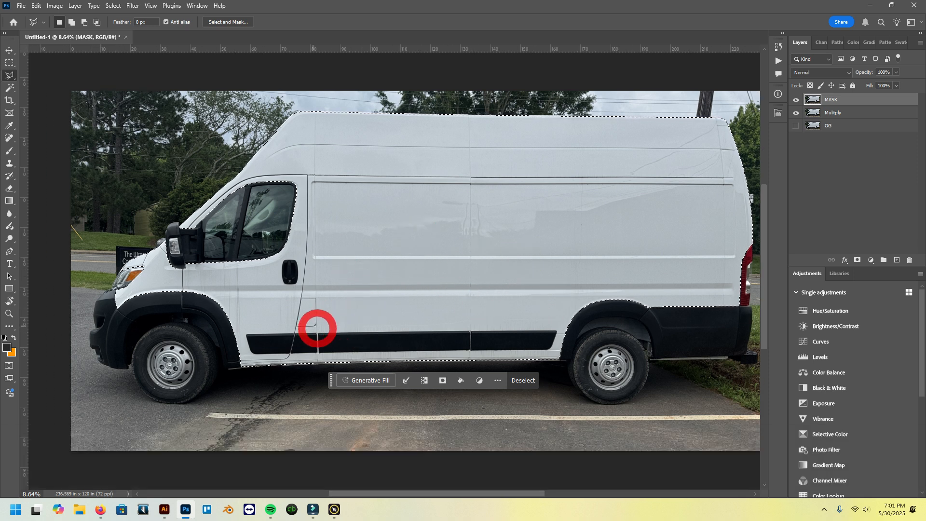
scroll(294, 275, right, 1)
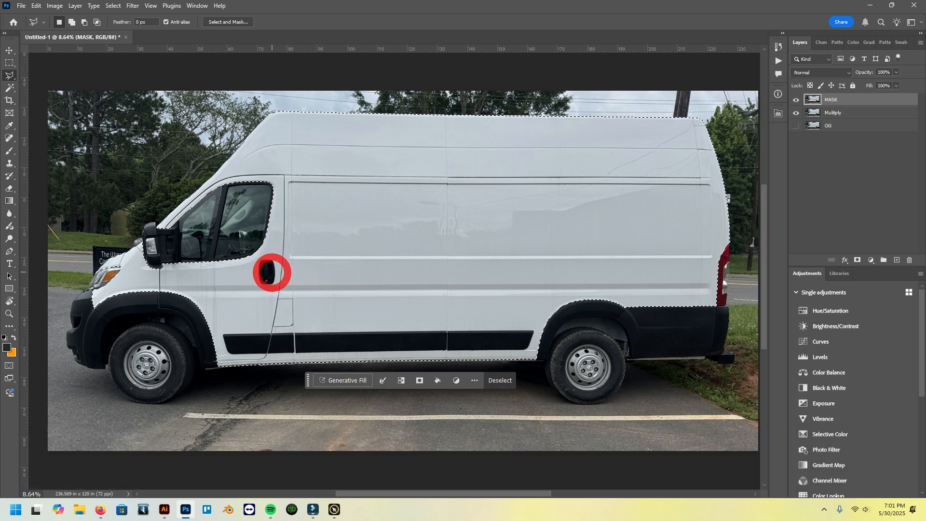
scroll(271, 273, up, 8)
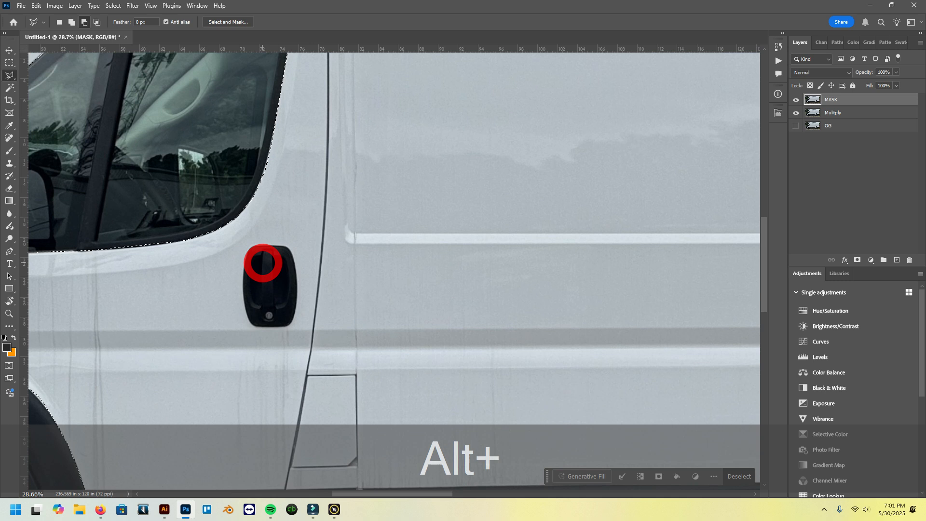
scroll(409, 288, down, 4)
scroll(409, 289, right, 2)
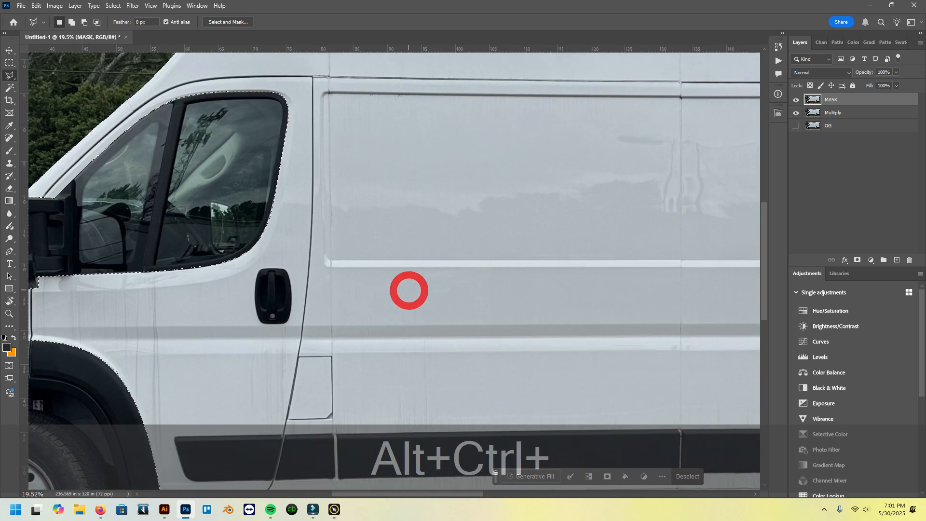
scroll(409, 289, down, 3)
scroll(409, 289, right, 2)
scroll(409, 289, down, 2)
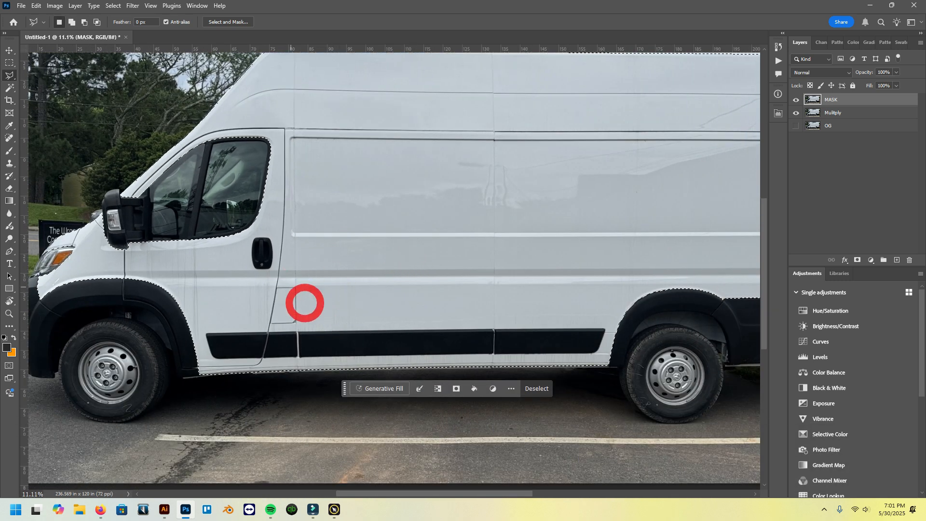
scroll(397, 293, down, 3)
scroll(432, 273, right, 3)
scroll(115, 264, left, 3)
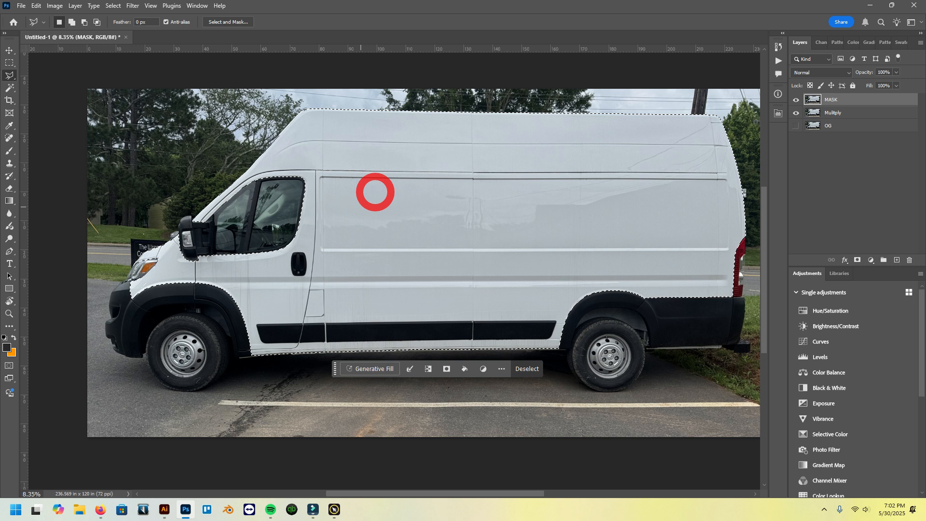
Subtract the black front door handle from the body selection by outlining its edge with the Polygonal Lasso.
scroll(298, 253, up, 6)
scroll(299, 218, up, 3)
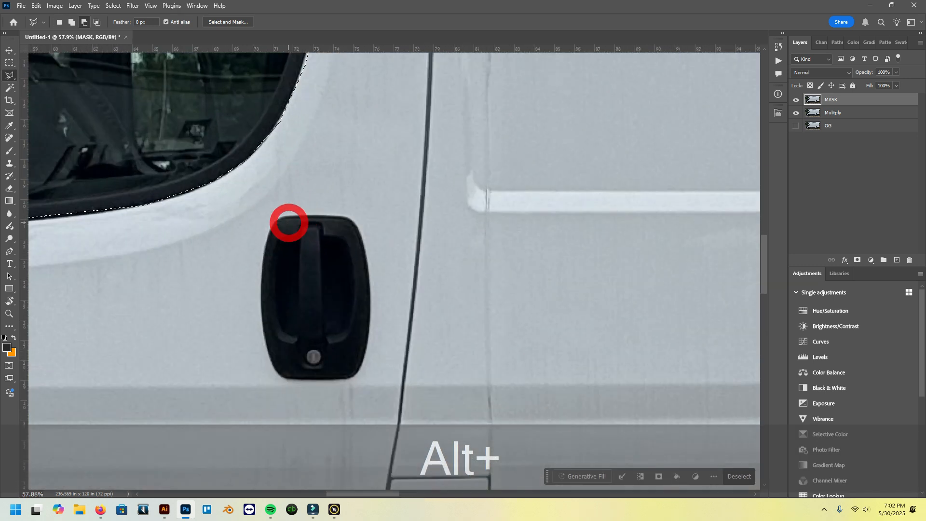
alt+click(290, 218)
alt+click(316, 216)
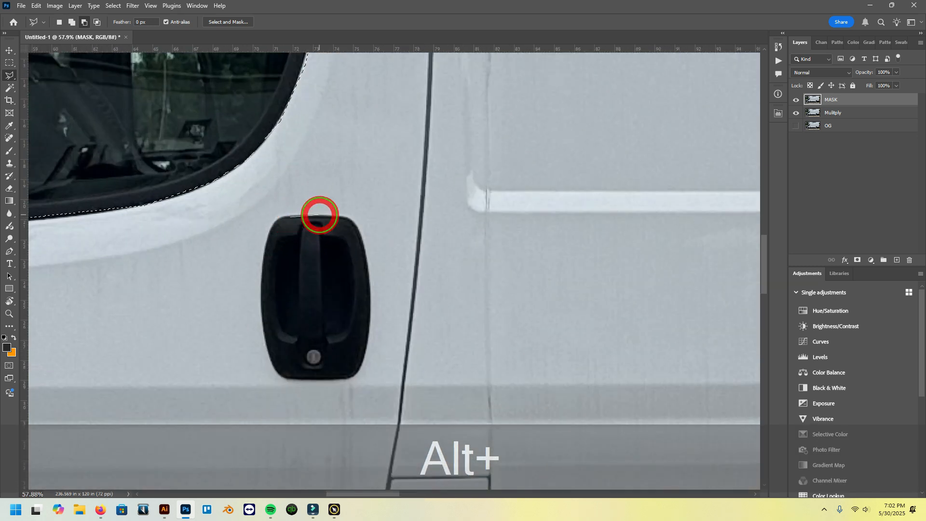
click(345, 218)
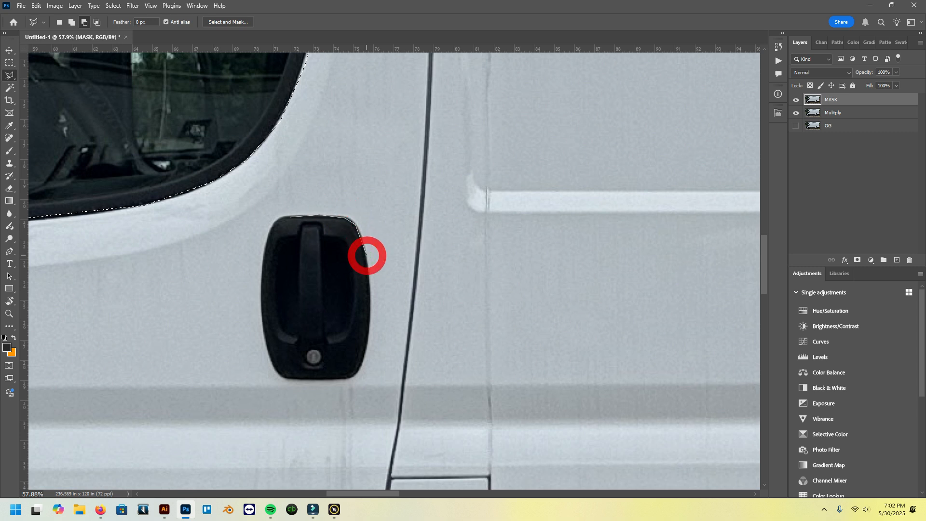
click(370, 338)
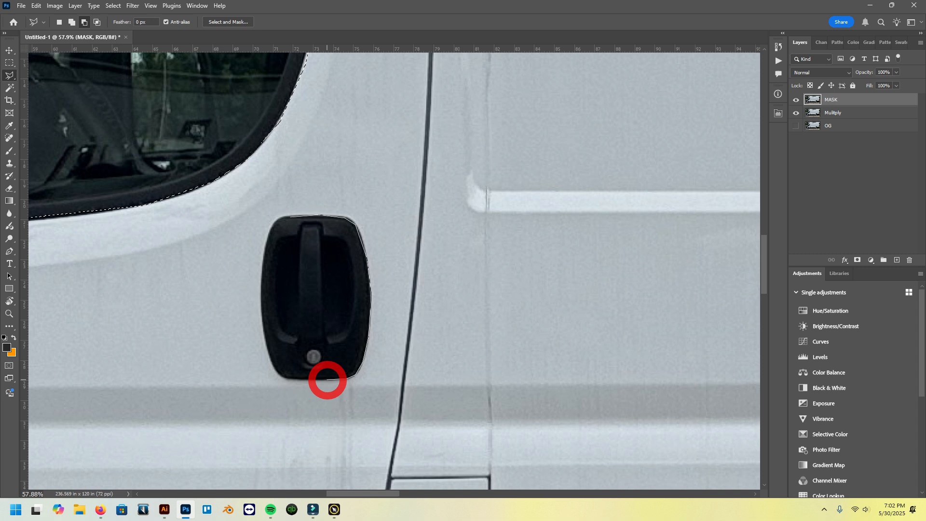
click(263, 326)
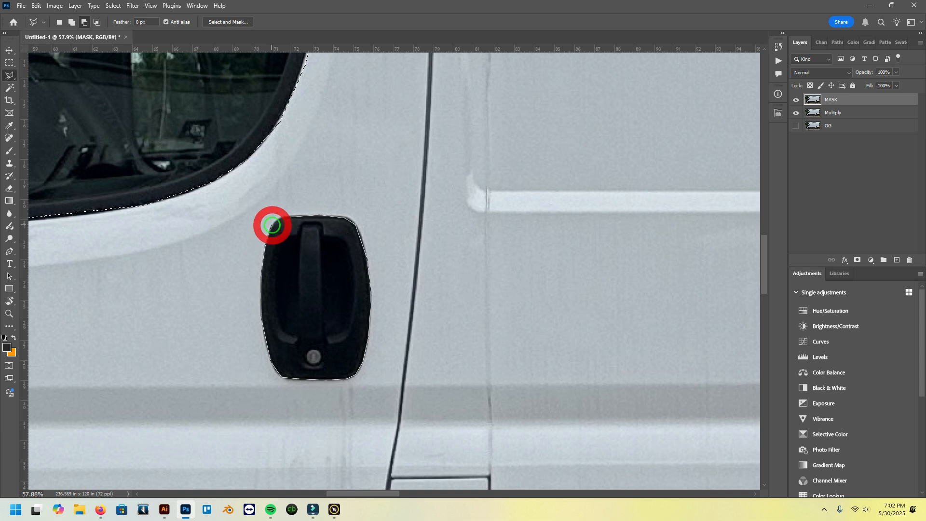
click(287, 217)
scroll(492, 301, down, 6)
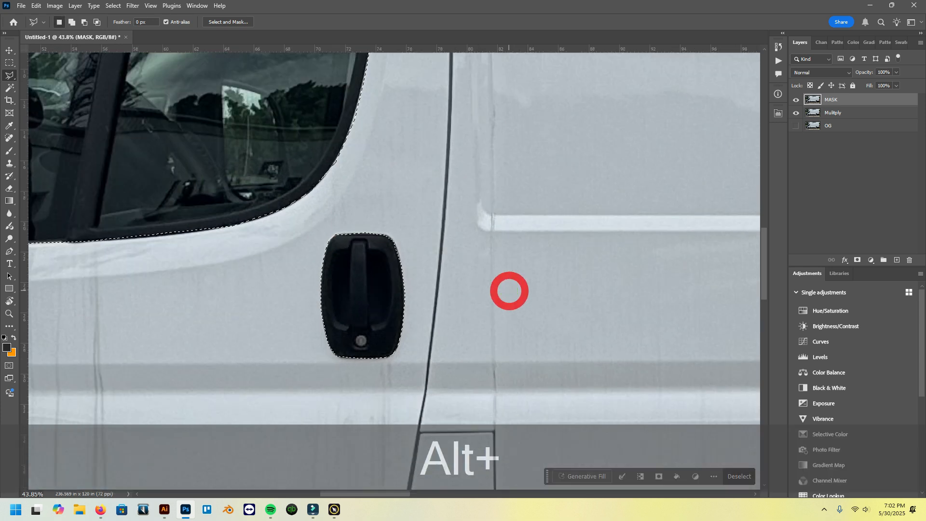
scroll(493, 300, down, 2)
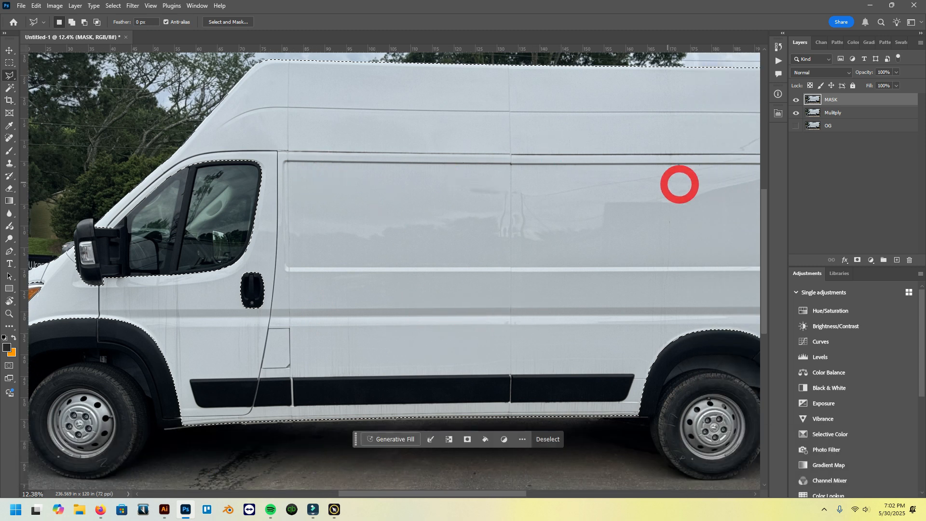
Dismiss the PointerFocus trial reminder and continue in trial mode.
scroll(678, 182, right, 2)
scroll(393, 314, down, 2)
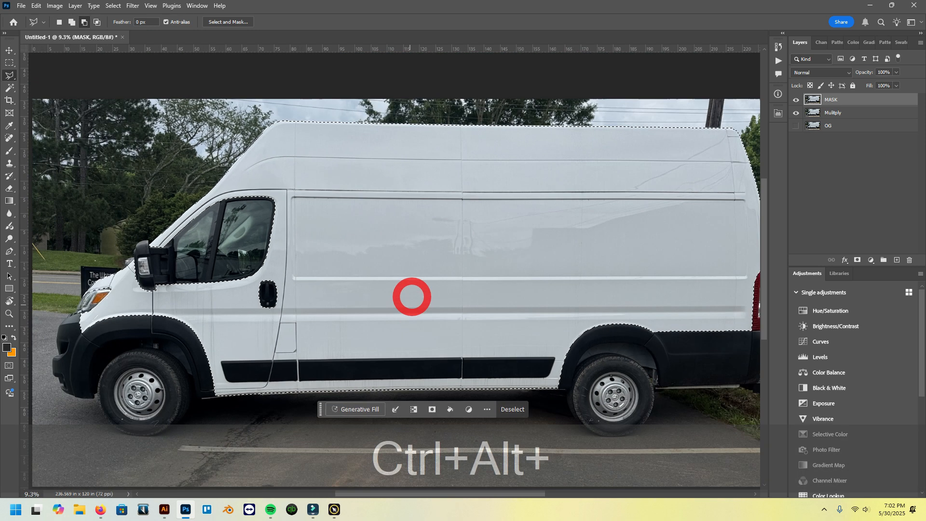
scroll(395, 309, left, 1)
scroll(620, 355, right, 2)
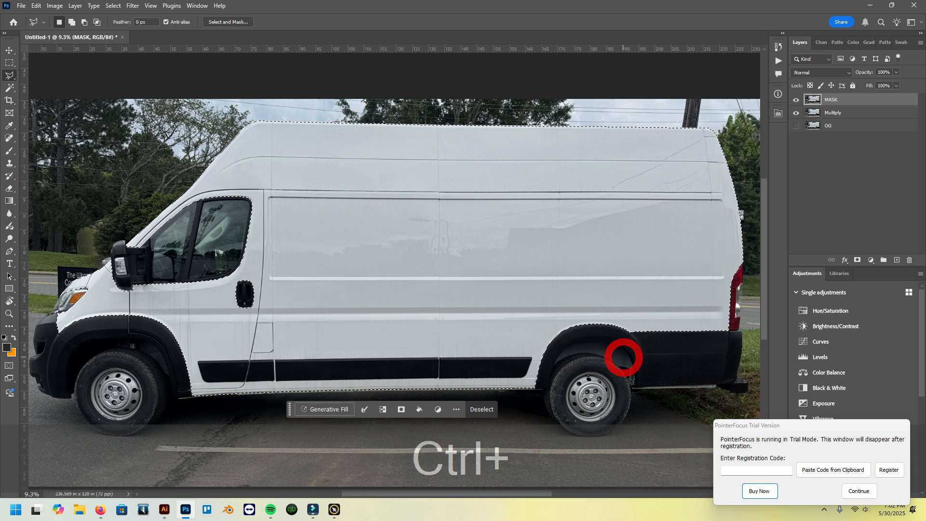
click(859, 491)
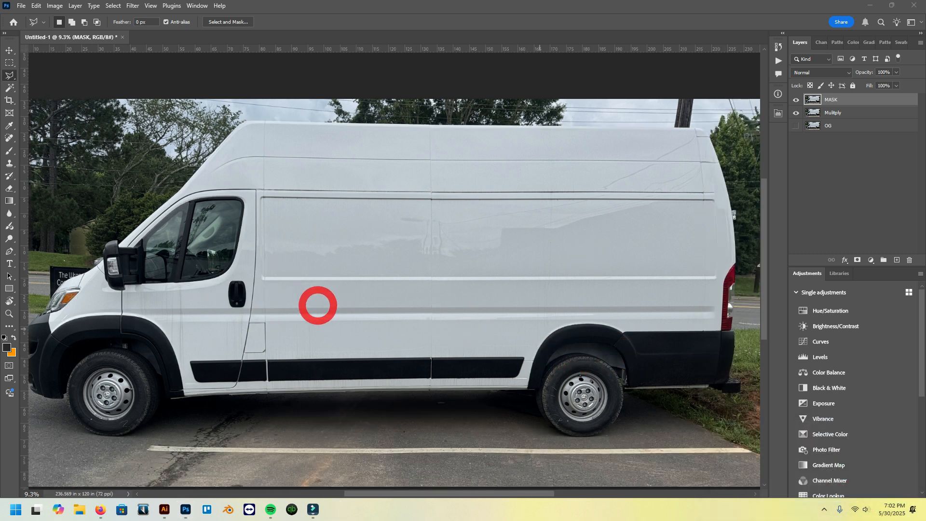
scroll(318, 309, up, 1)
scroll(318, 336, left, 1)
key(ctrl+z)
scroll(363, 298, down, 3)
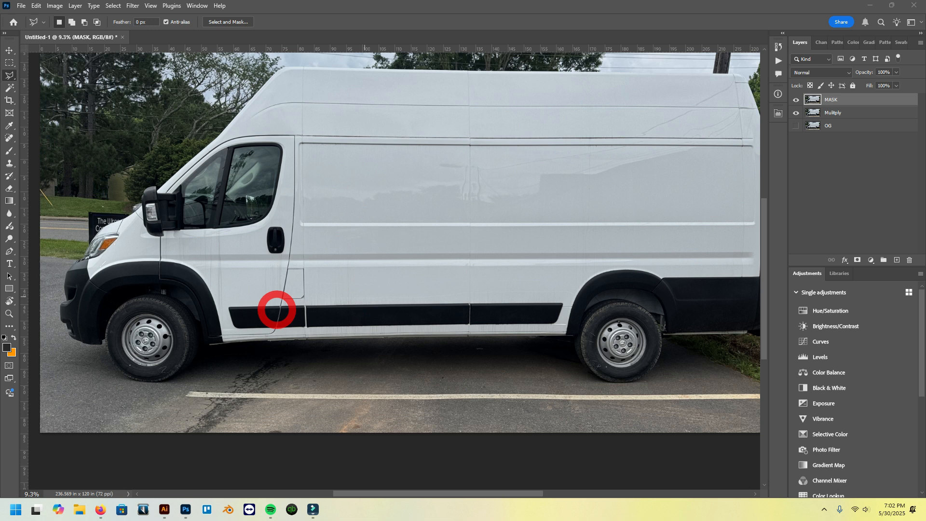
scroll(252, 318, up, 4)
click(217, 300)
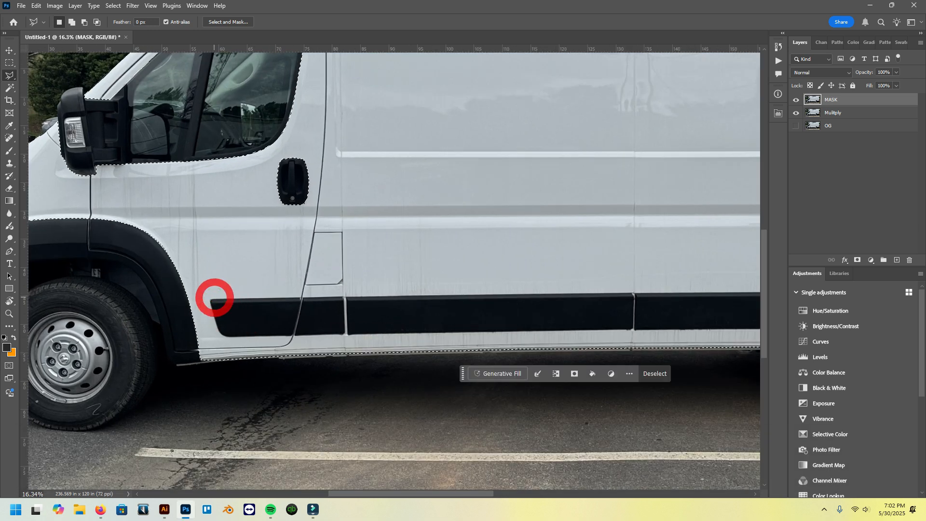
click(284, 301)
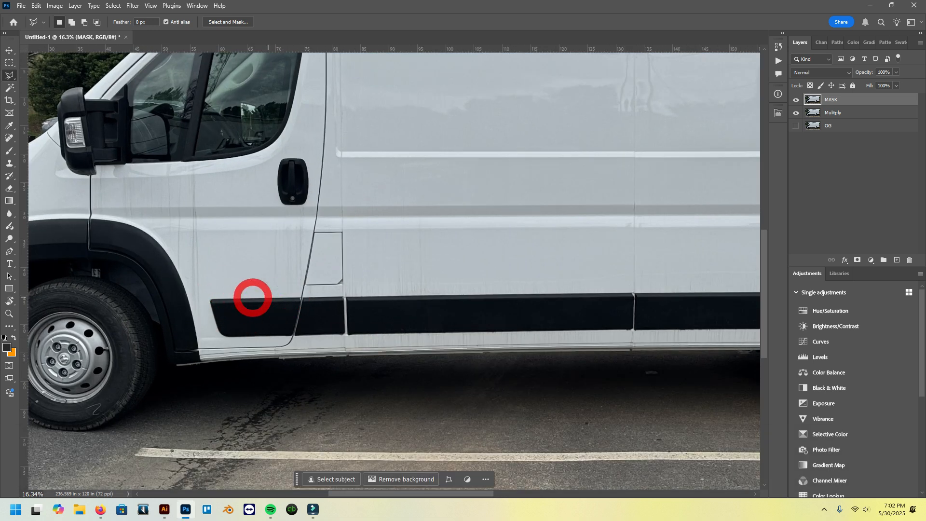
scroll(232, 300, up, 3)
key(alt+ctrl+z)
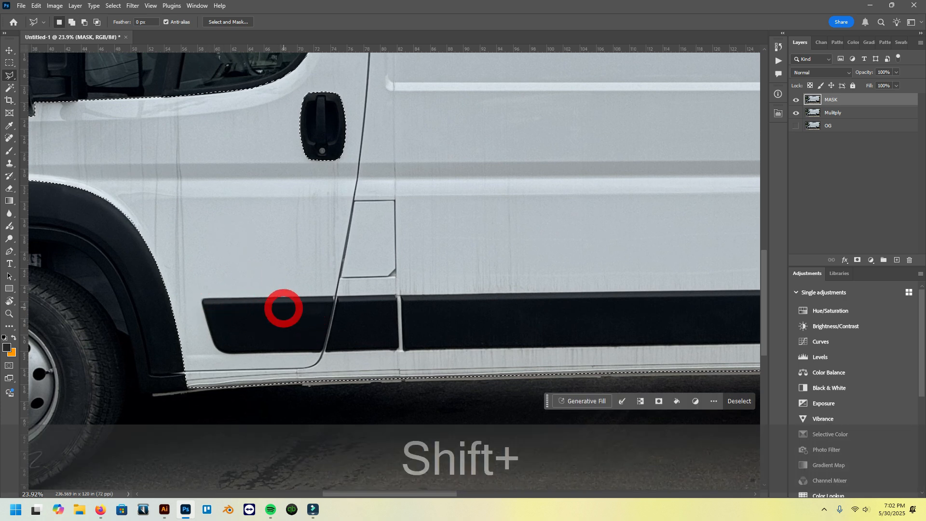
Start a lasso outline in add-to-selection mode along the top edge of the black lower side trim toward the rear wheel.
scroll(186, 261, left, 2)
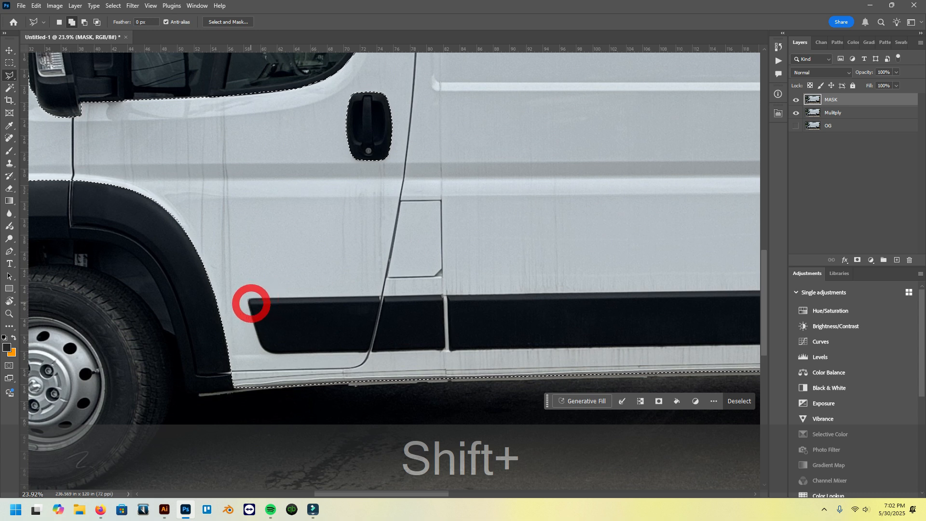
shift+click(249, 300)
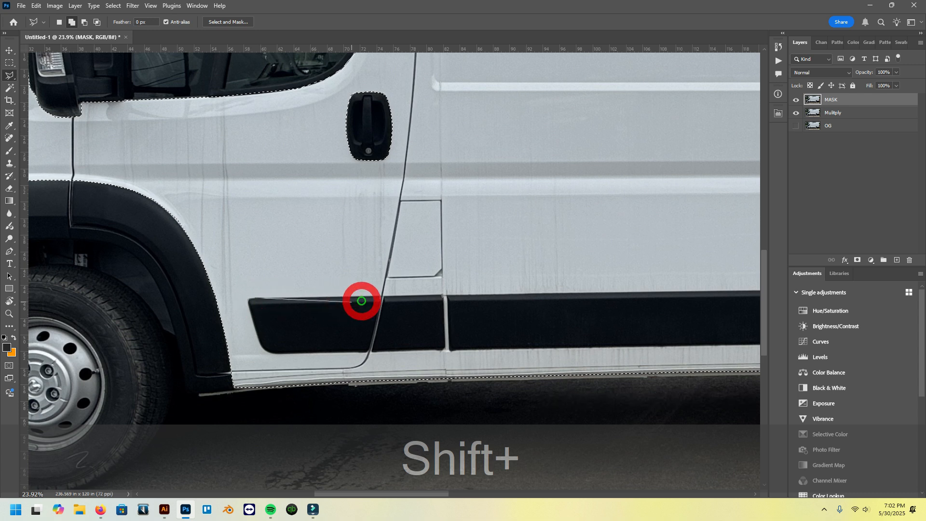
click(380, 298)
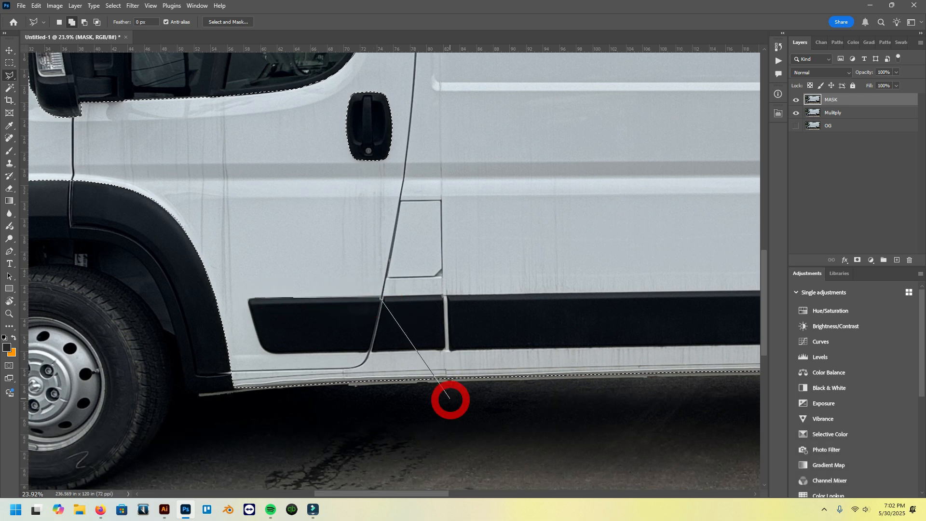
scroll(427, 297, up, 3)
click(480, 313)
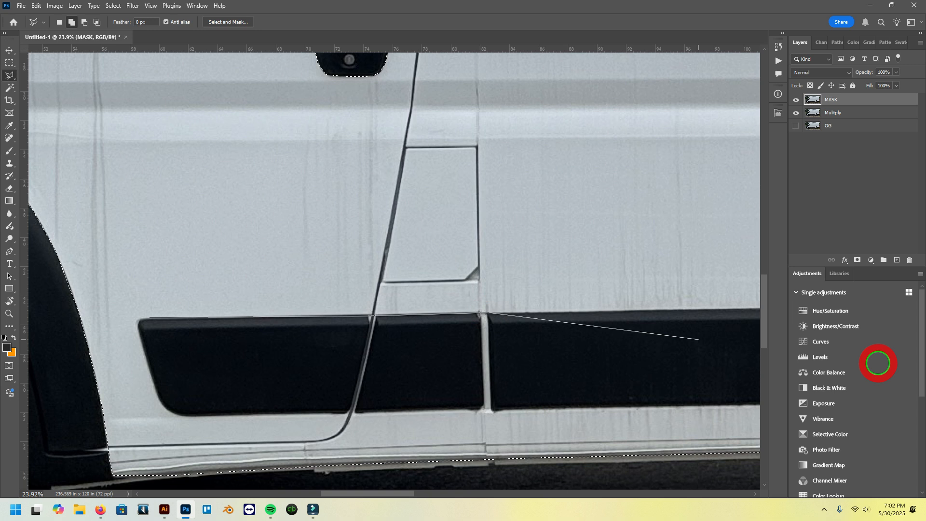
click(687, 302)
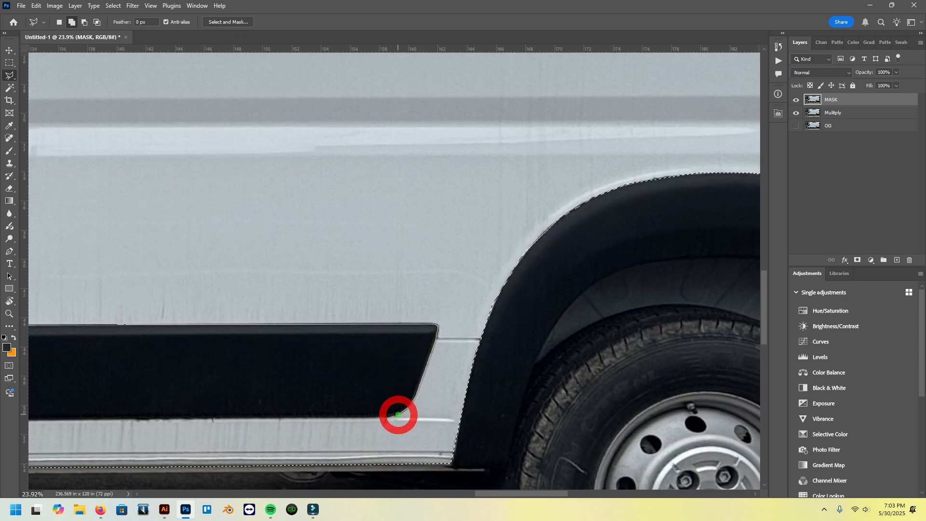
Continue the trim outline forward along its bottom edge and close it at the trim's front upper corner.
click(384, 418)
click(298, 417)
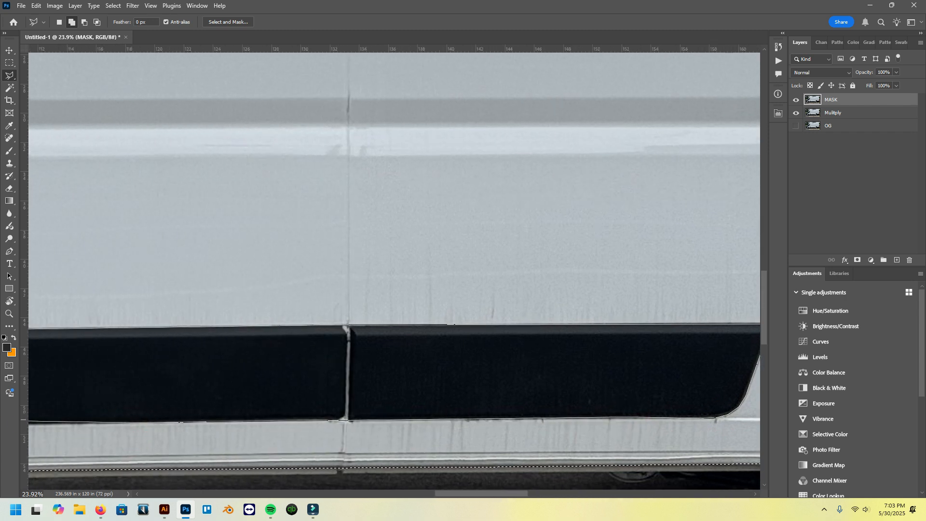
click(102, 437)
scroll(145, 444, left, 5)
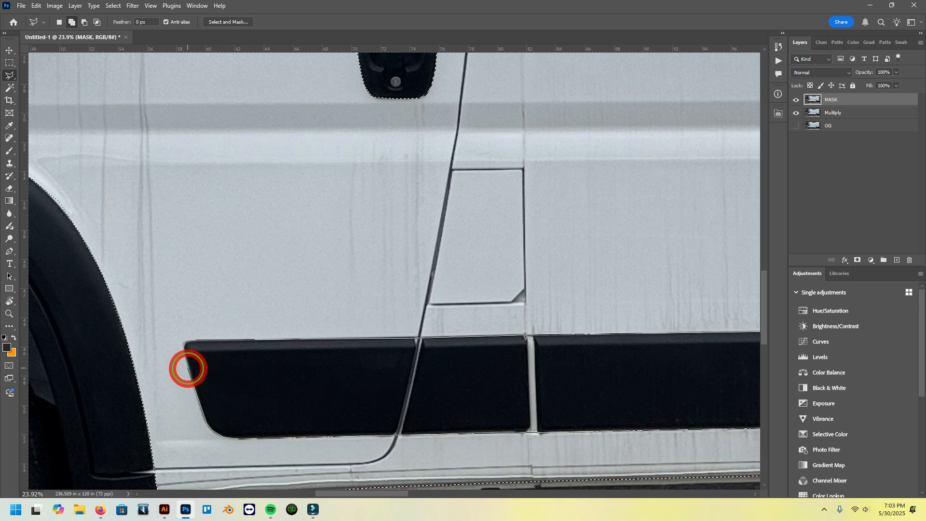
click(190, 342)
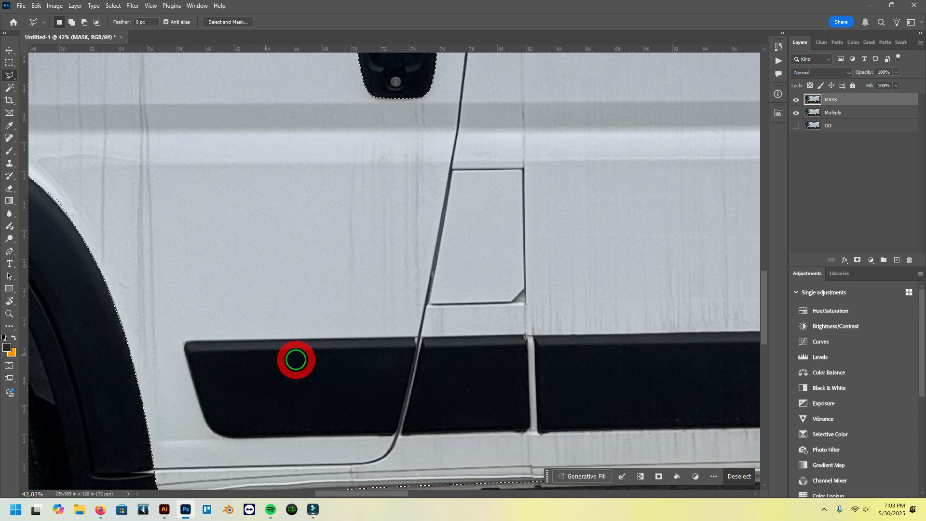
scroll(394, 328, down, 2)
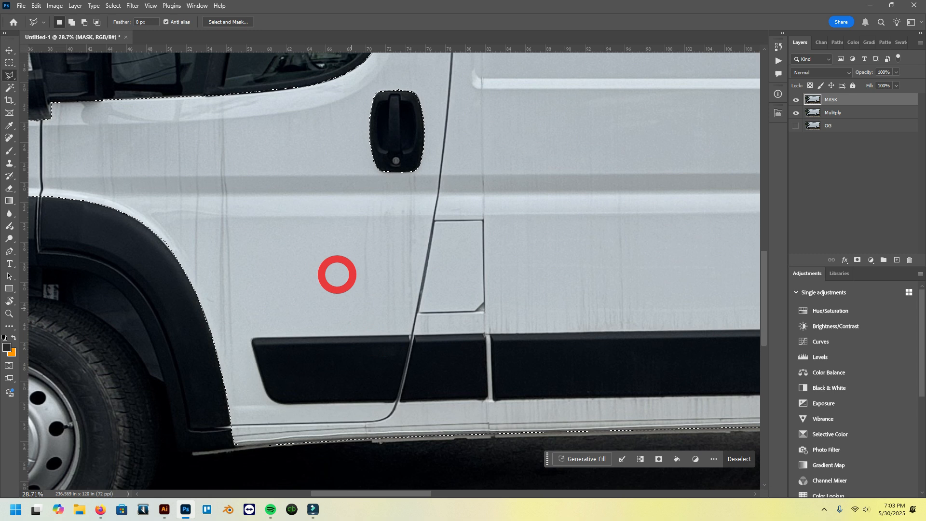
scroll(335, 268, down, 2)
scroll(281, 291, up, 3)
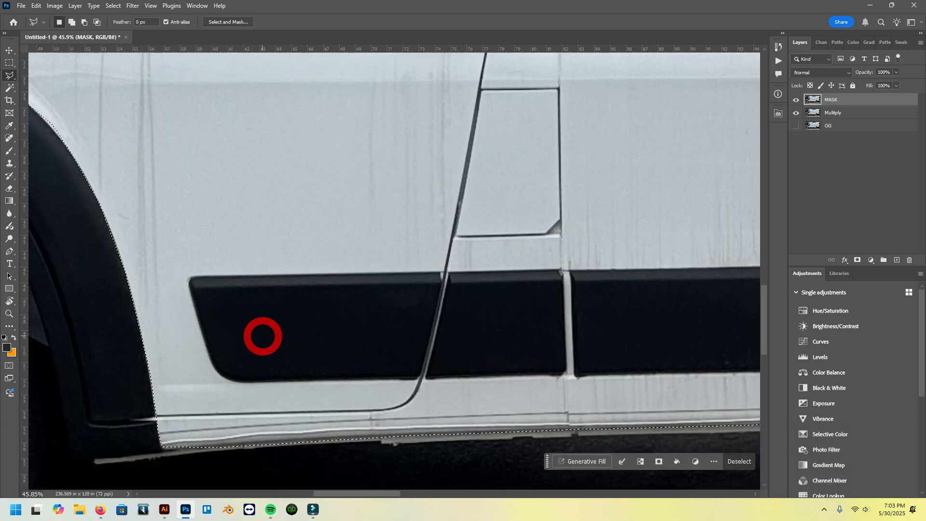
scroll(378, 347, left, 2)
key(shift)
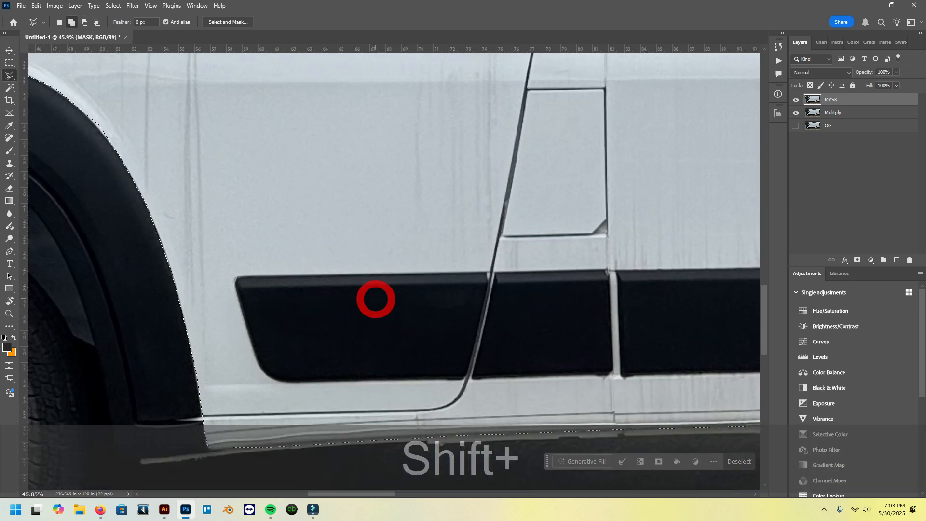
scroll(338, 231, down, 2)
scroll(378, 174, down, 2)
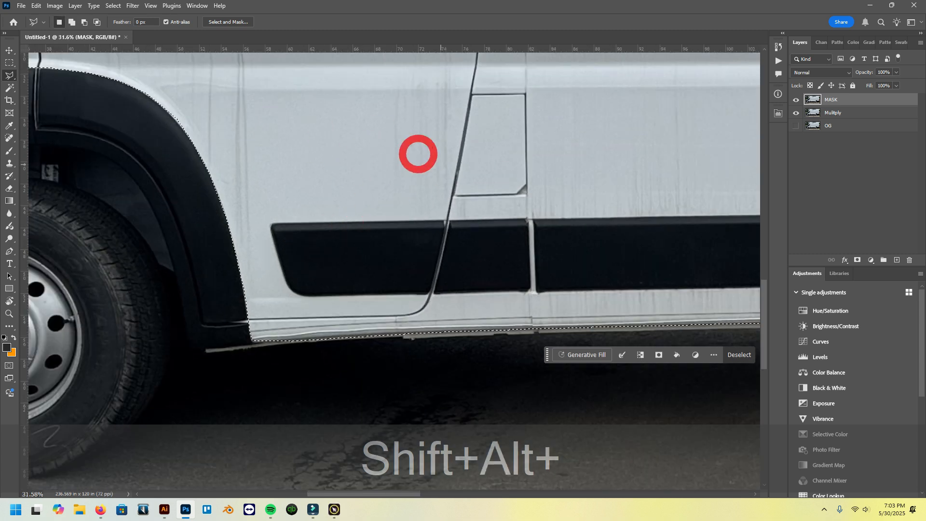
Start subtracting the black lower side trim from the body selection, lassoing its top edge rearward from the front upper corner.
scroll(331, 219, up, 2)
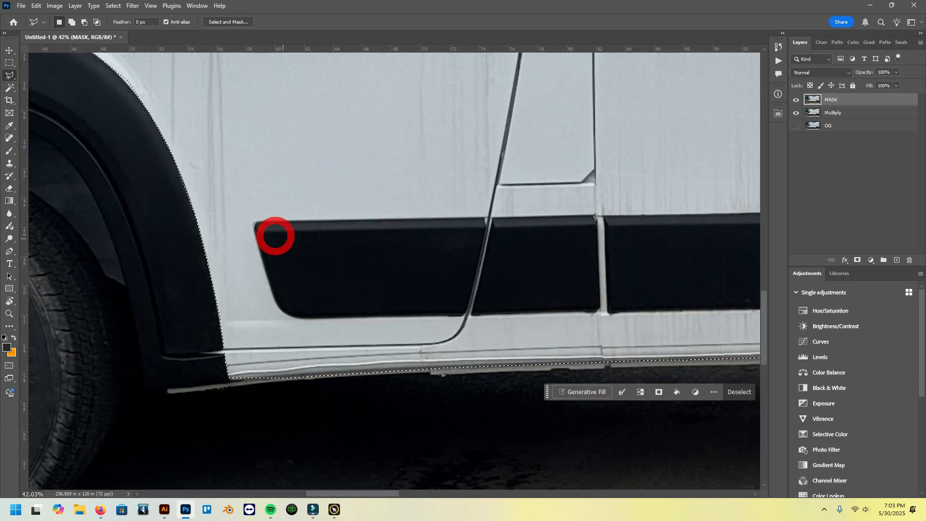
key(ctrl)
key(alt)
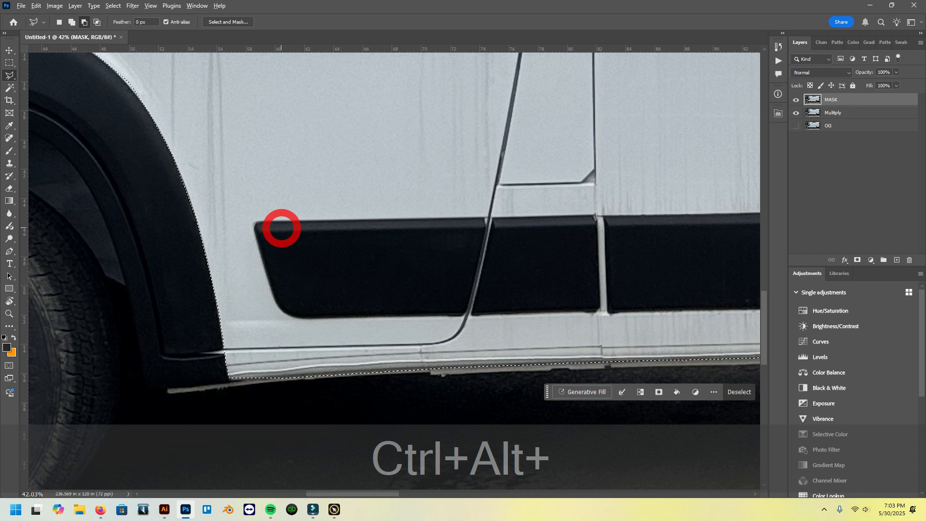
key(shift)
key(alt)
click(261, 223)
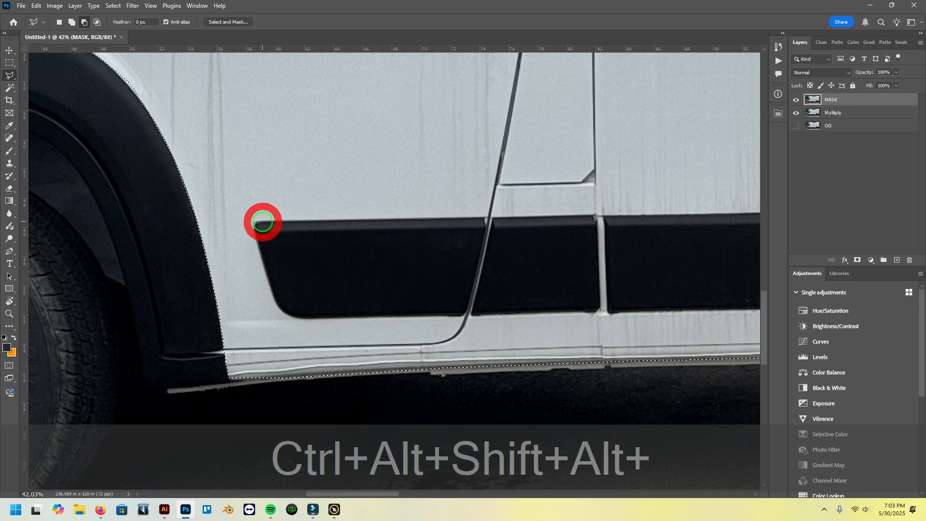
click(722, 205)
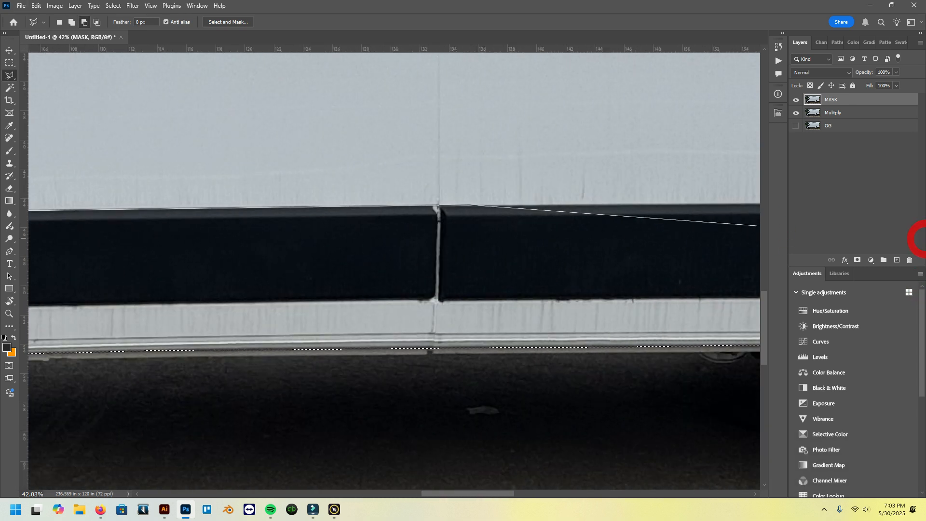
Continue the trim outline around its rear end and forward along its bottom edge, closing it at the front upper corner.
click(570, 204)
click(571, 209)
click(557, 256)
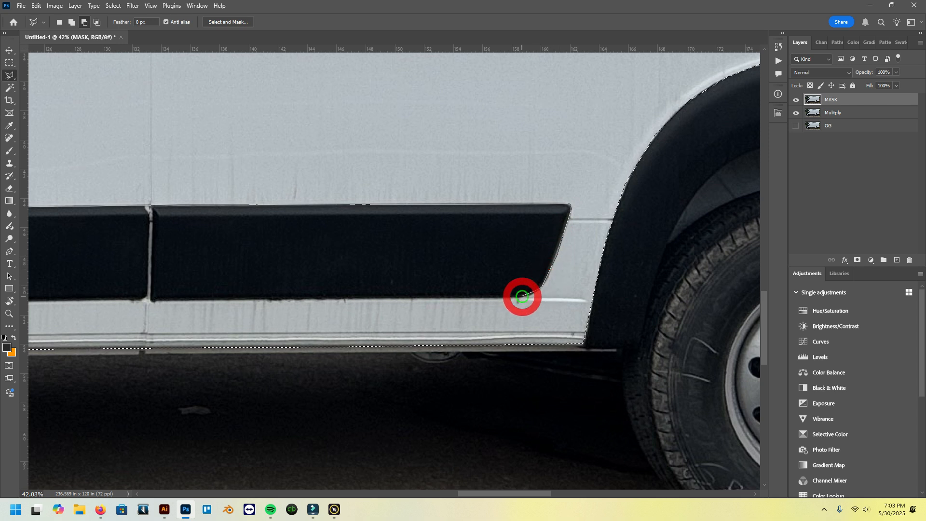
click(221, 318)
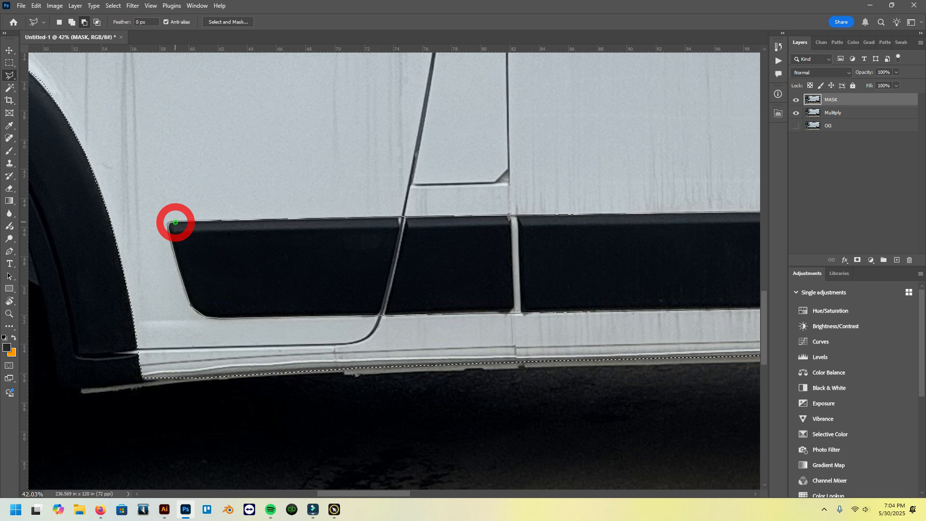
click(175, 222)
Delete the selected white van body from the MASK layer, deselect, and switch to the Move tool.
scroll(519, 323, down, 4)
scroll(464, 328, up, 3)
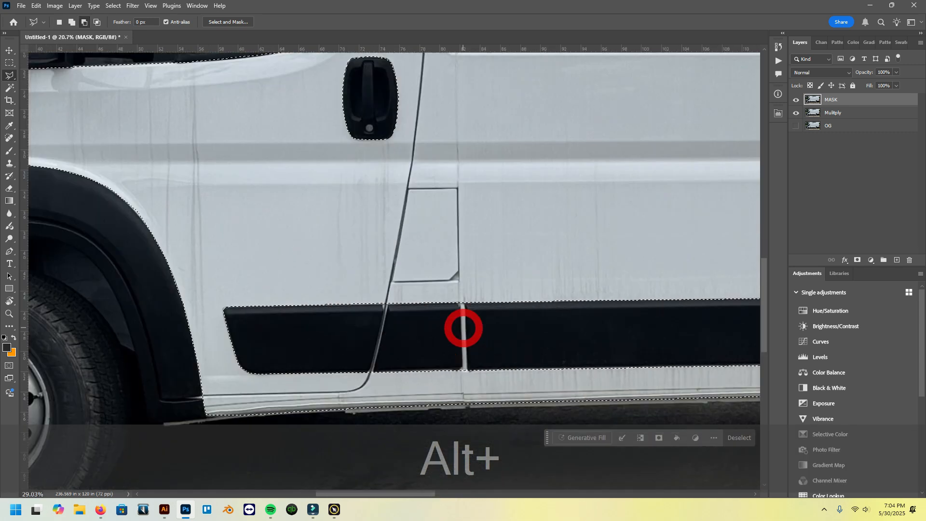
scroll(463, 328, up, 5)
scroll(469, 271, down, 7)
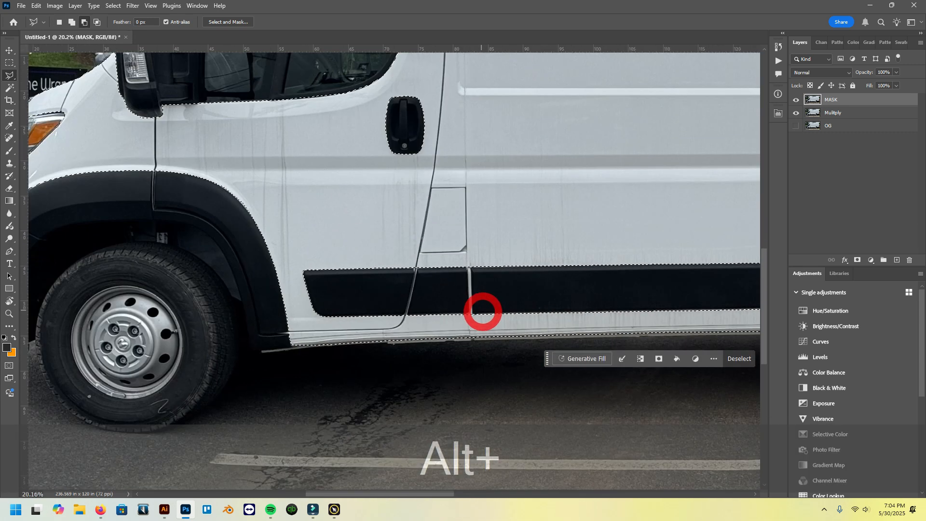
scroll(483, 311, down, 6)
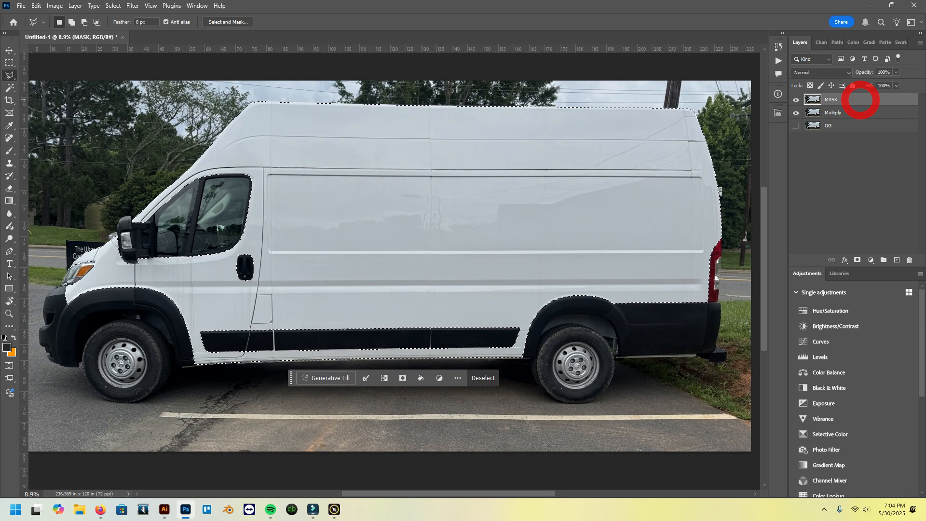
key(BackSpace)
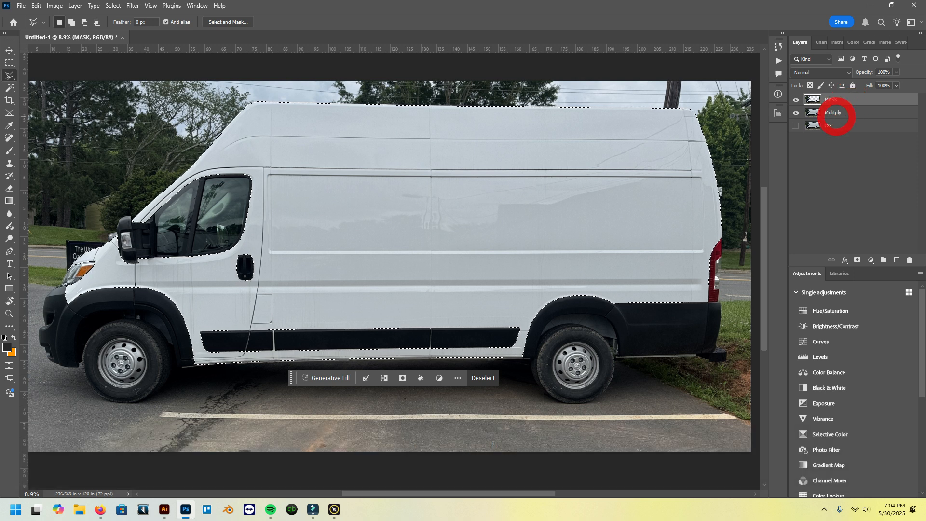
click(31, 63)
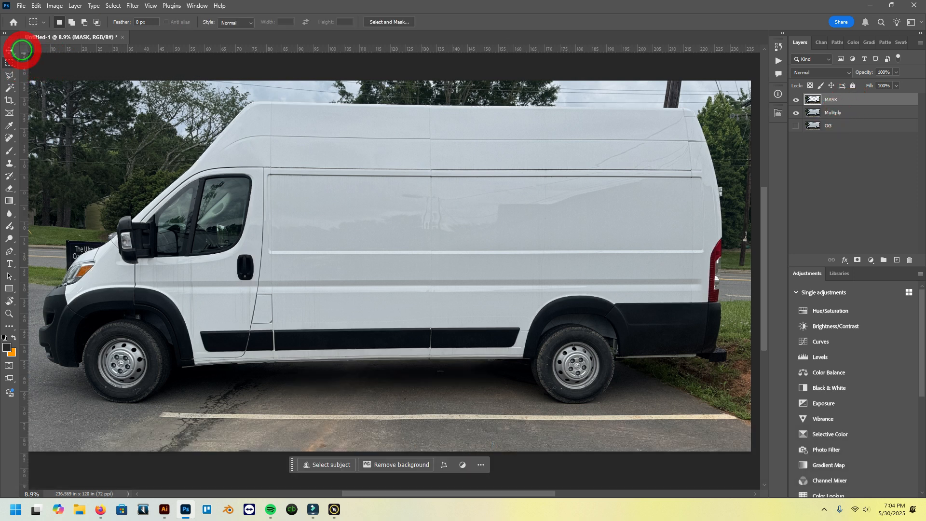
click(10, 50)
Group the MASK, Mulitply and OG layers and name the group Template.
click(853, 127)
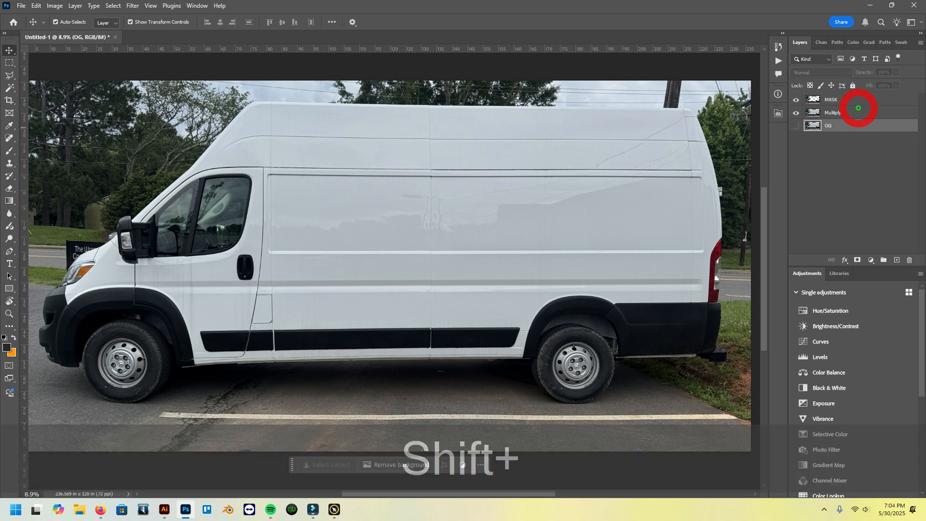
shift+click(860, 102)
key(ctrl)
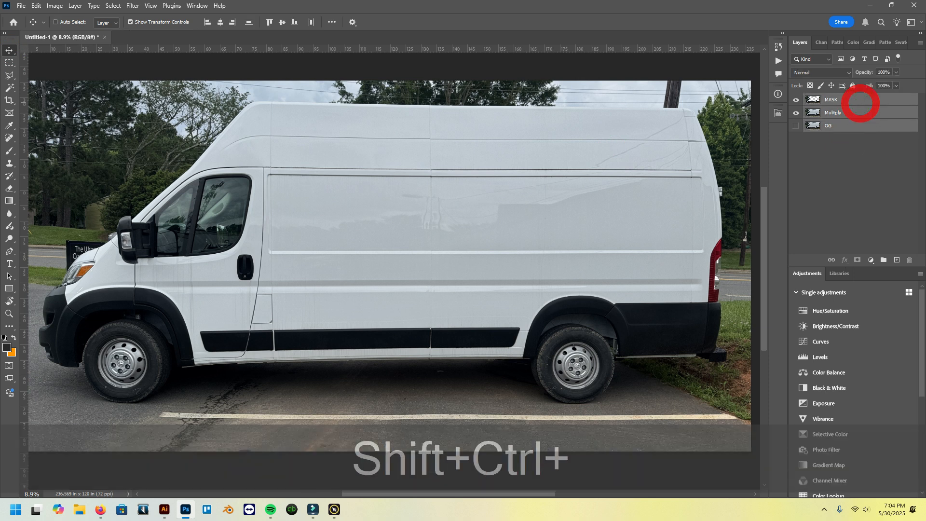
click(859, 101)
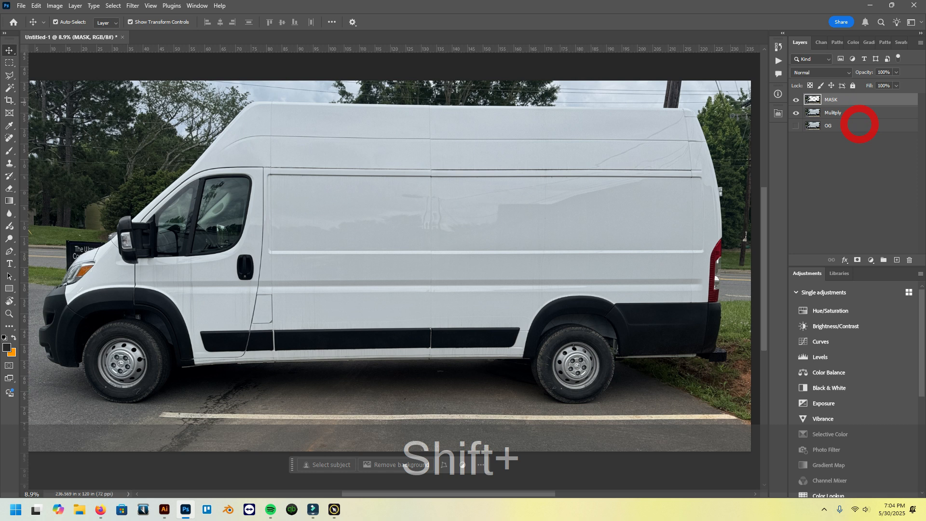
shift+click(859, 126)
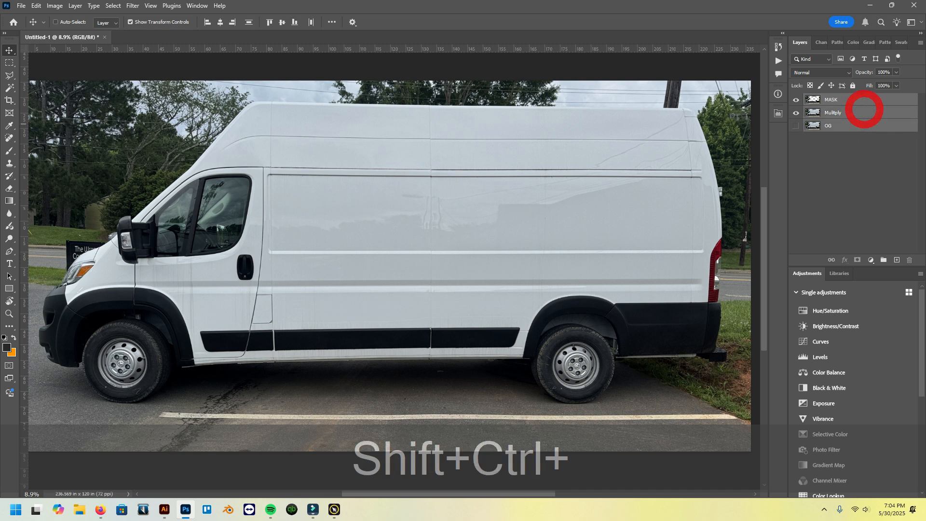
key(ctrl+g)
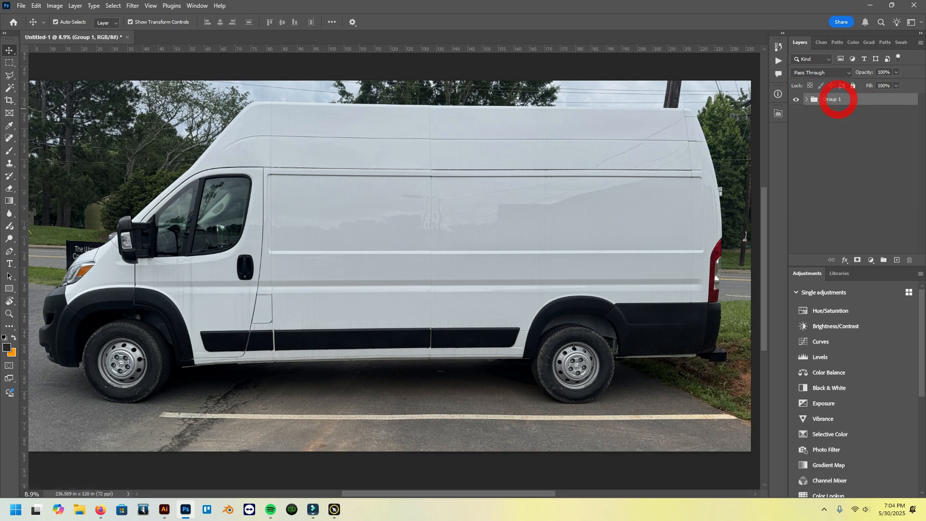
text(Template)
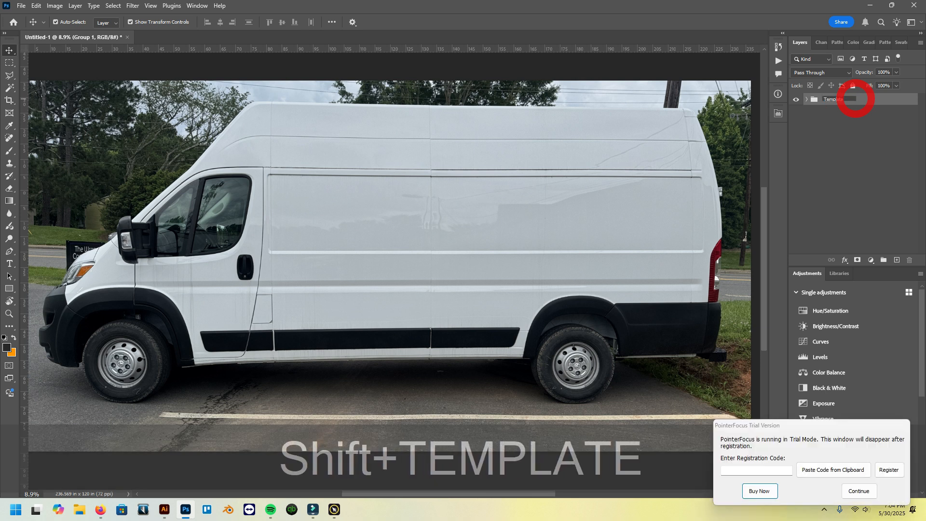
click(877, 99)
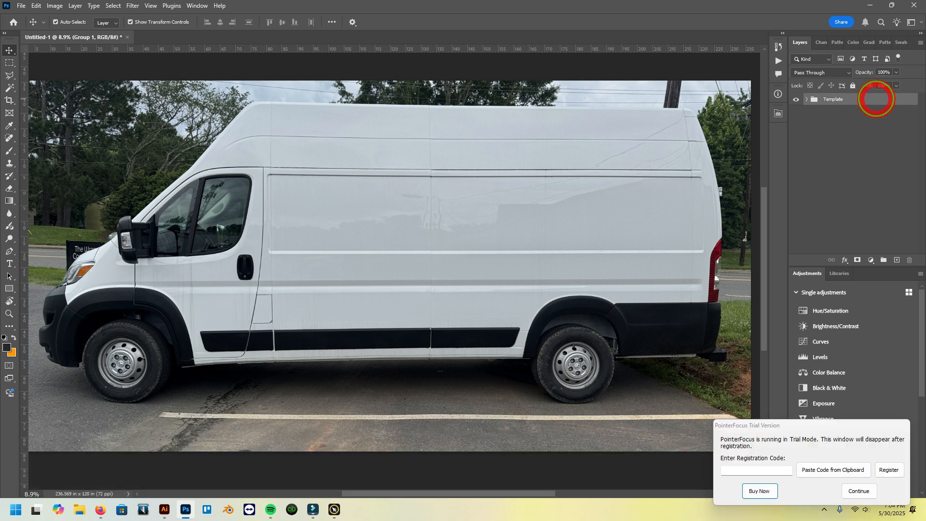
Give the Template group a red color label and dismiss the PointerFocus trial reminder.
right_click(877, 99)
mouse_move(856, 344)
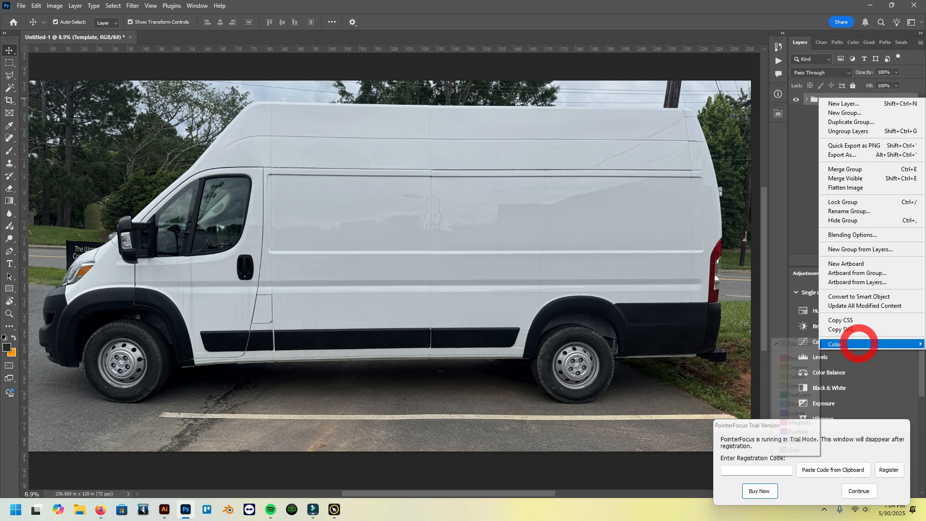
click(803, 358)
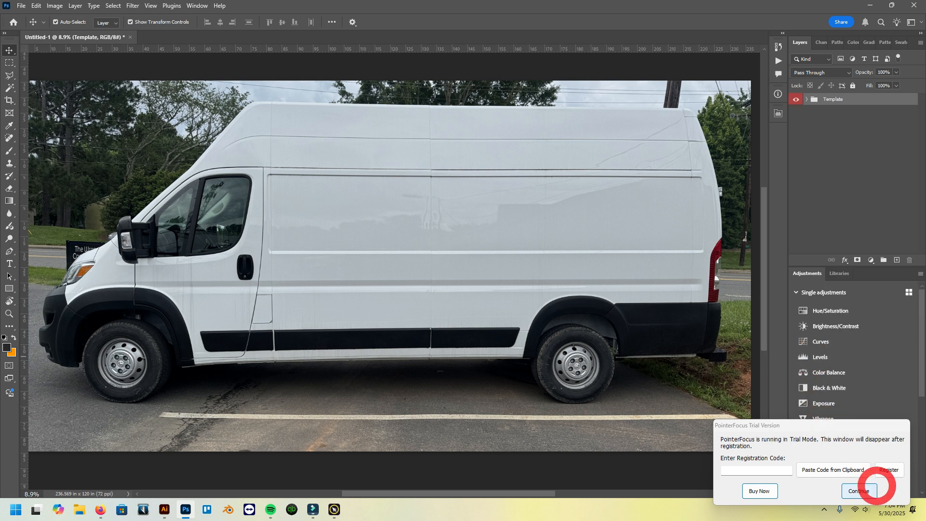
click(859, 491)
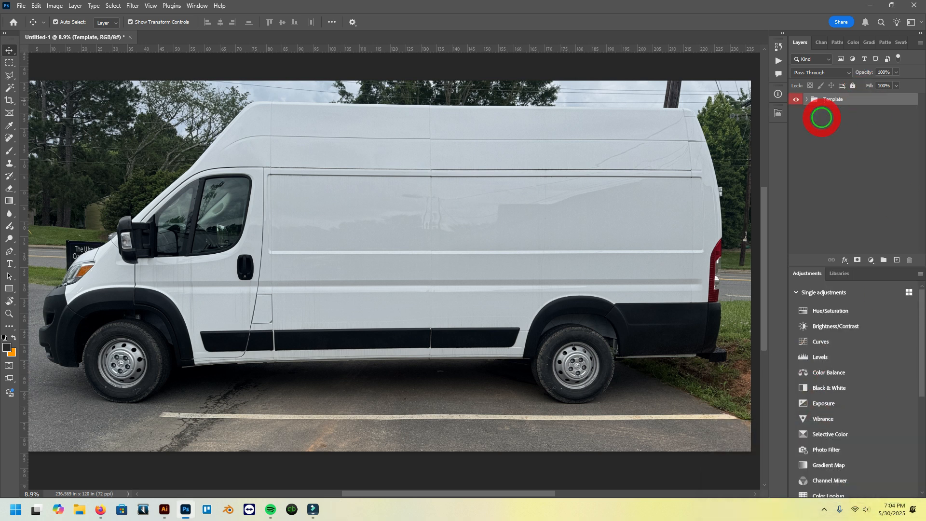
Draw a rectangle shape covering the whole canvas, about 240 in wide and 123 in high.
click(12, 291)
scroll(227, 314, left, 2)
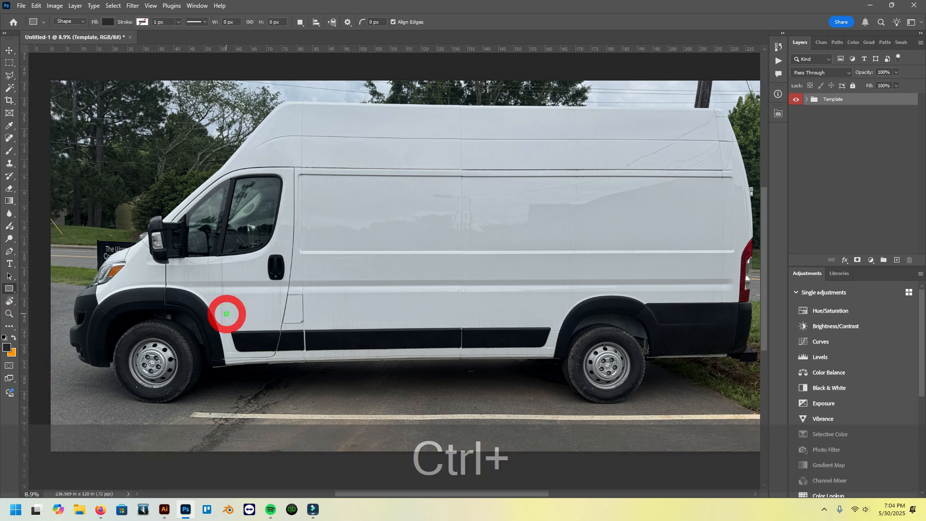
scroll(227, 314, down, 1)
scroll(227, 314, right, 1)
drag(46, 98, 720, 442)
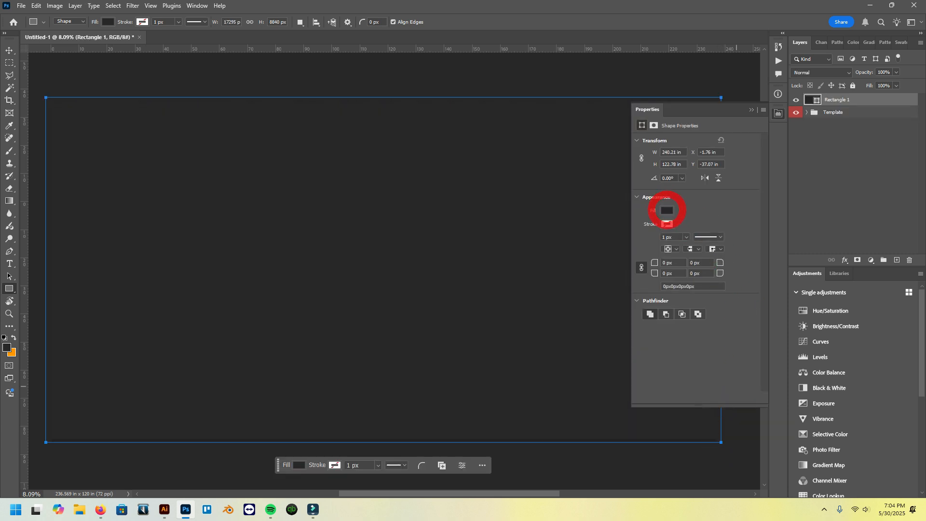
Change the rectangle's fill to pure cyan with C 100, M 0, Y 0 and K 0 (00aeef).
click(666, 209)
click(764, 230)
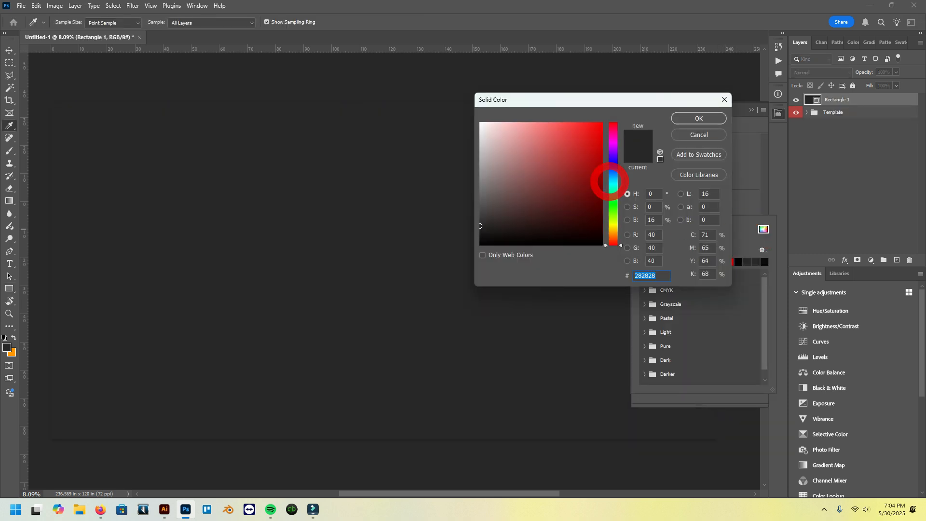
click(610, 181)
drag(606, 181, 624, 99)
click(721, 120)
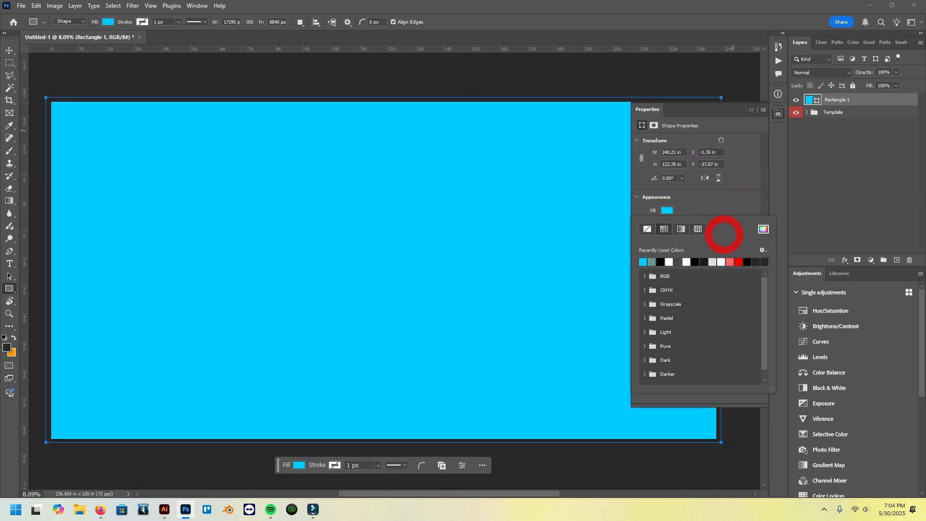
click(763, 229)
click(707, 247)
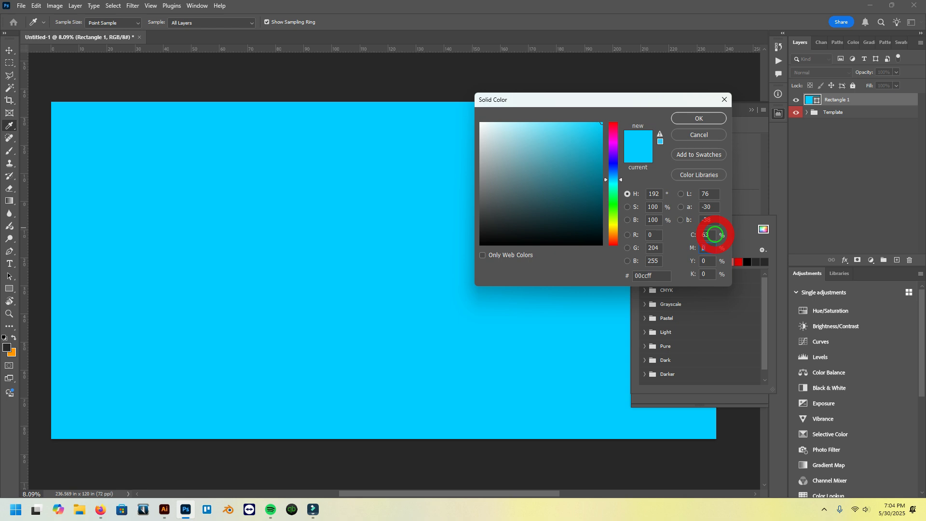
text(100)
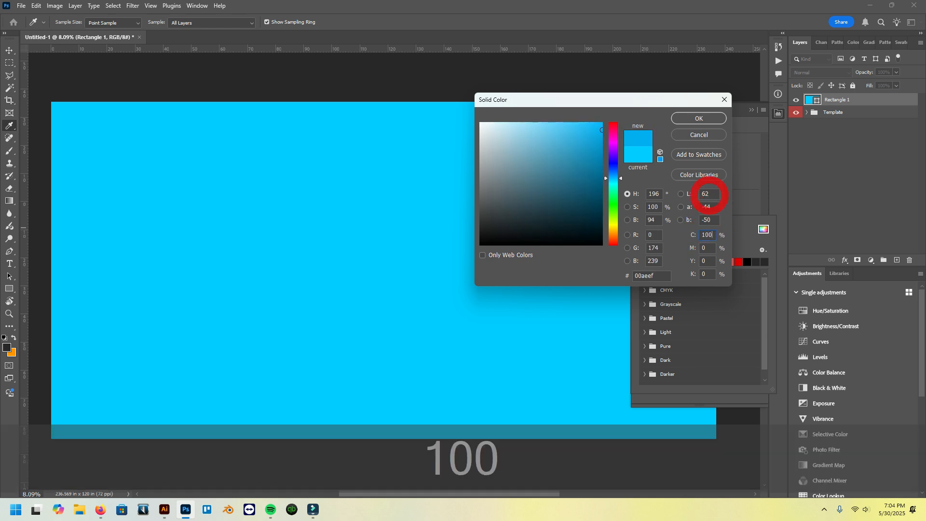
click(709, 194)
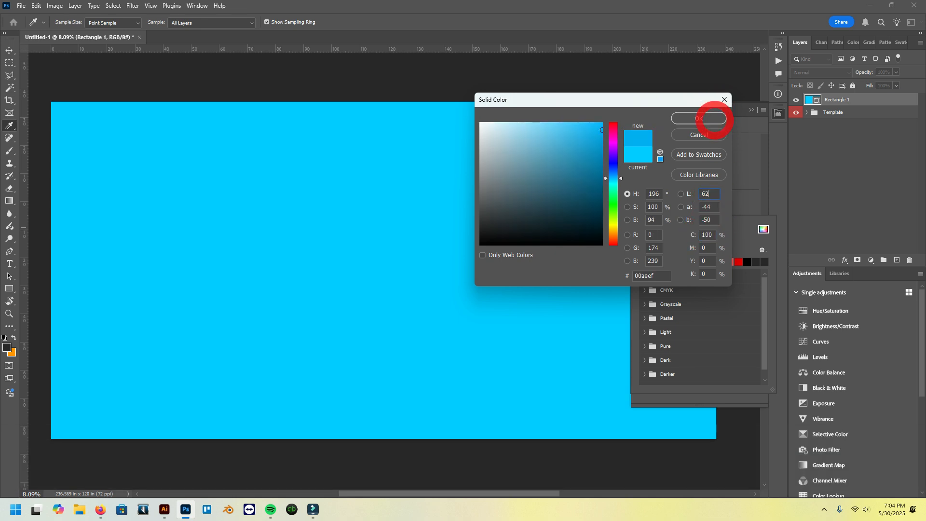
click(714, 119)
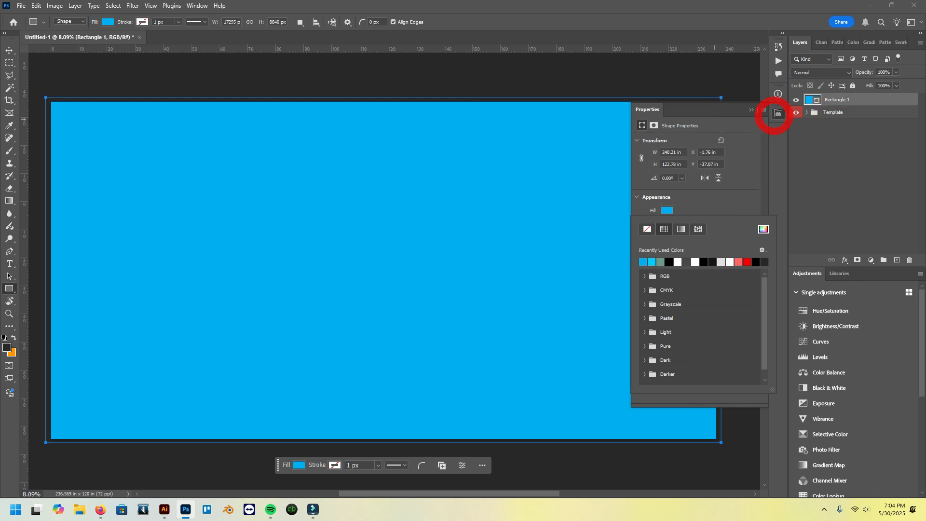
Collapse the shape properties and move the cyan rectangle layer below the Template group.
click(751, 110)
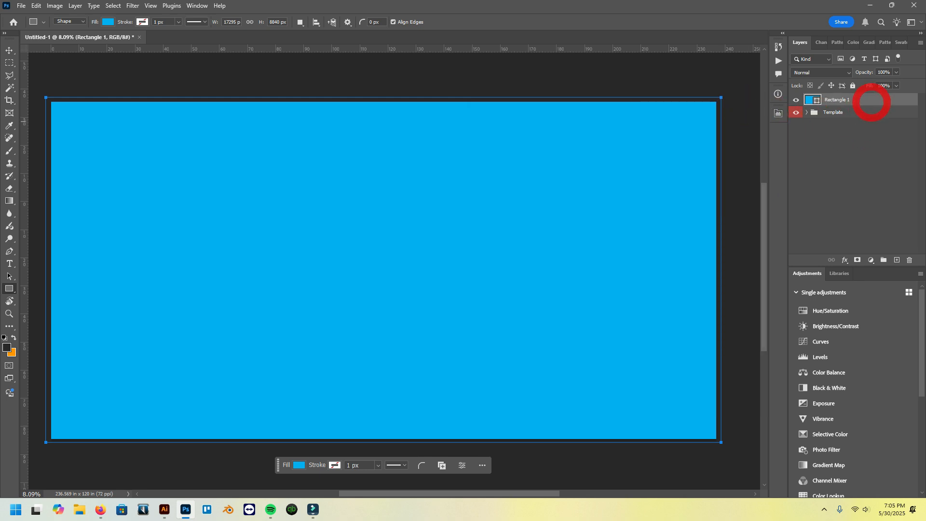
drag(871, 102, 868, 117)
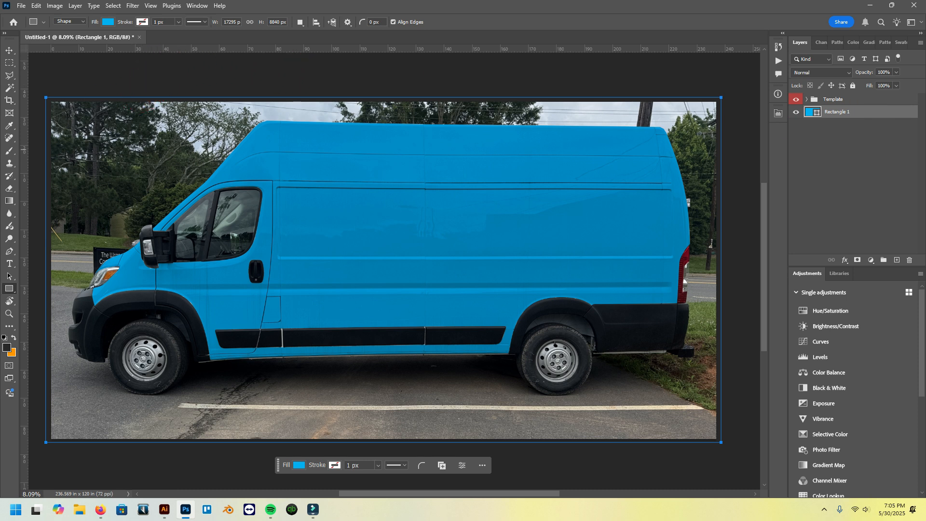
key(F12)
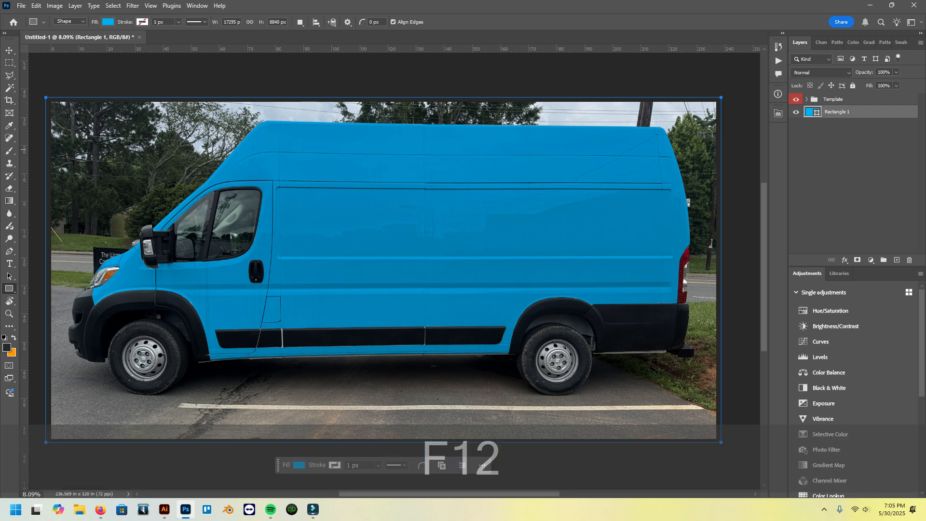